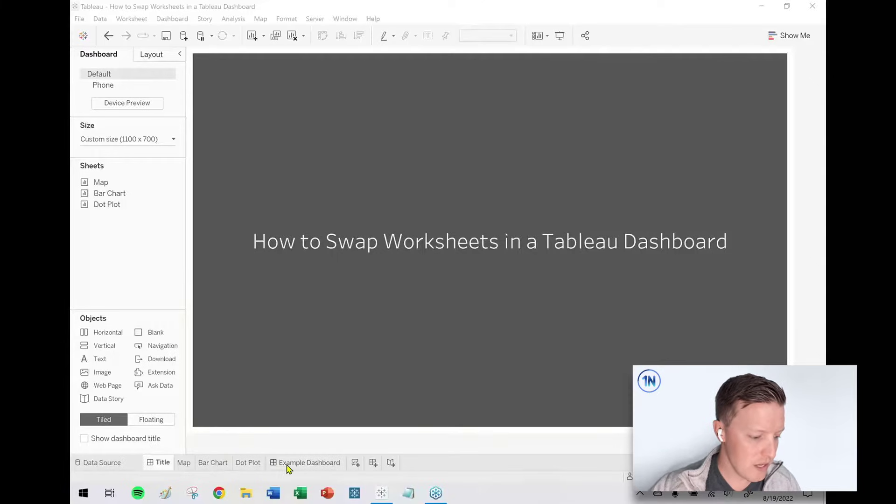
# Inspect the Example Dashboard's empty tile, then cycle through Map, Bar Chart and Dot Plot back to Map
pyautogui.click(301, 464)
pyautogui.moveTo(301, 465)
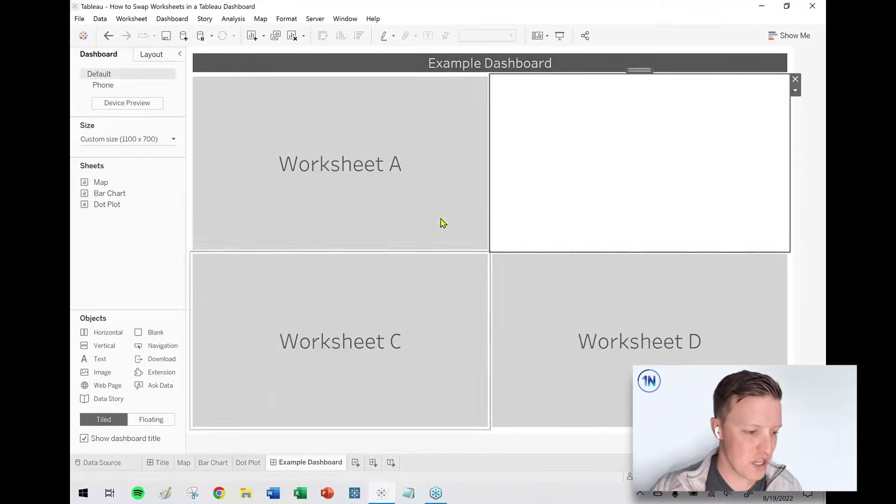
pyautogui.click(668, 148)
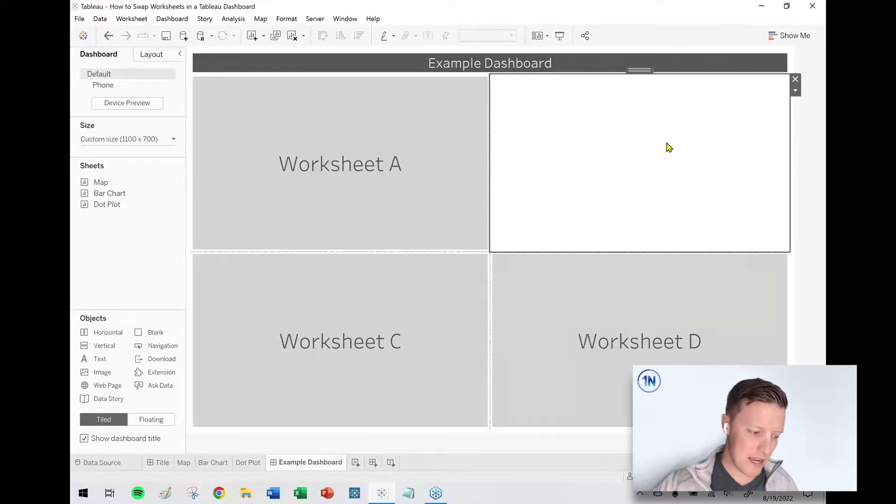
pyautogui.click(184, 463)
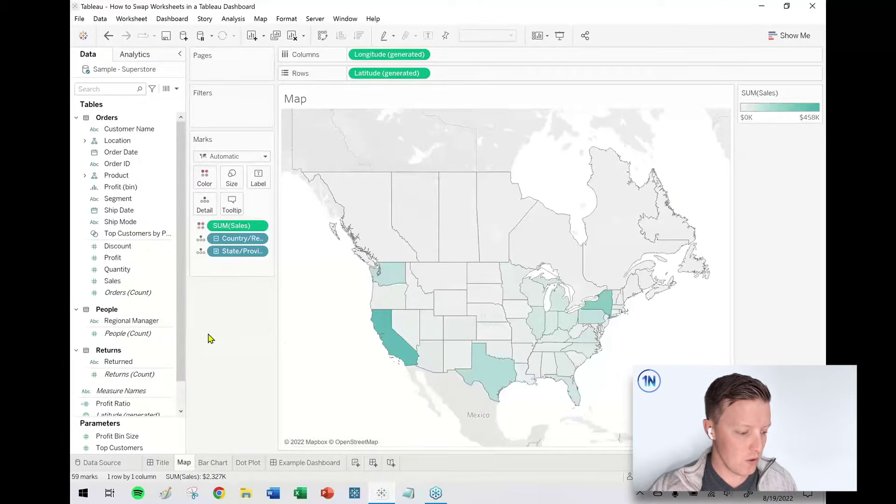
pyautogui.hotkey('ctrl', 'Tab')
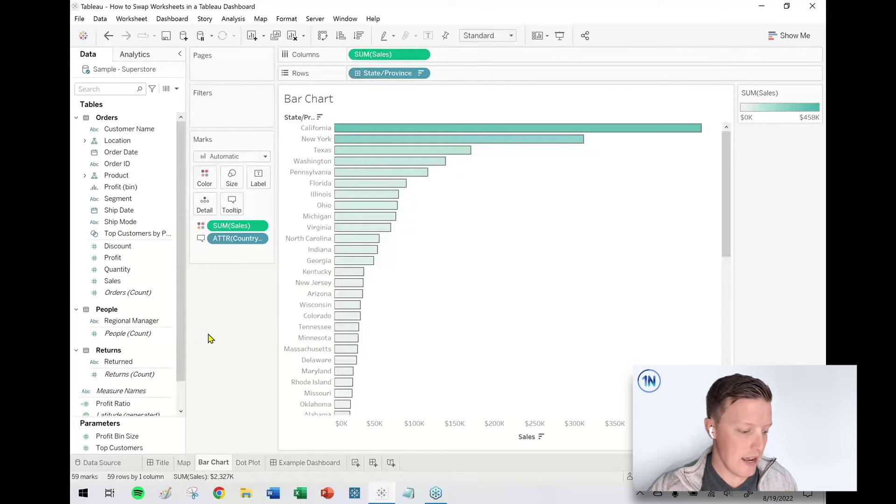
pyautogui.hotkey('ctrl', 'Tab')
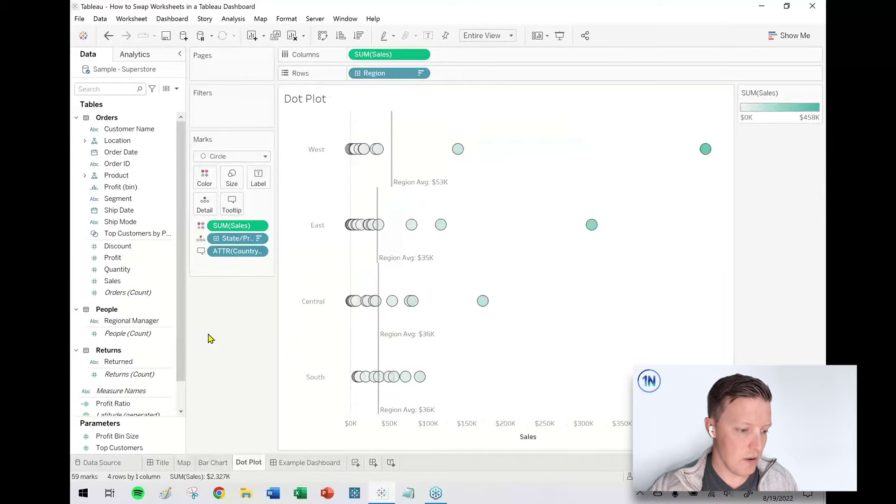
pyautogui.click(185, 463)
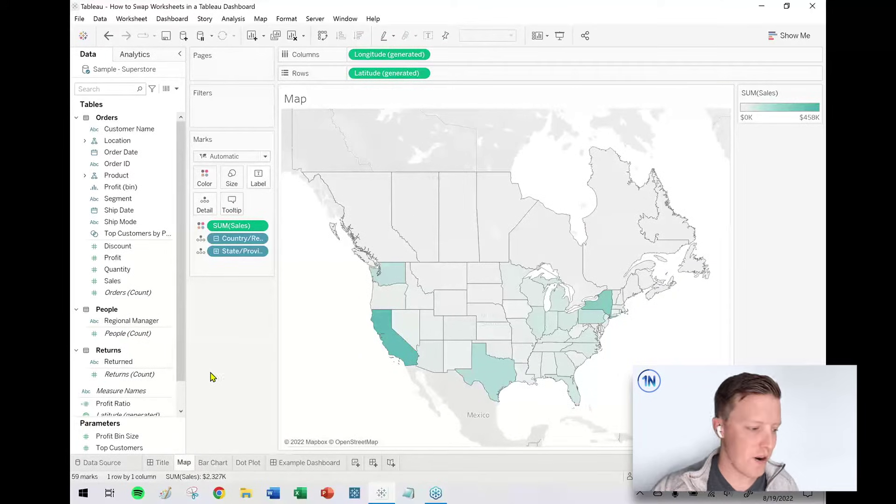
pyautogui.click(177, 89)
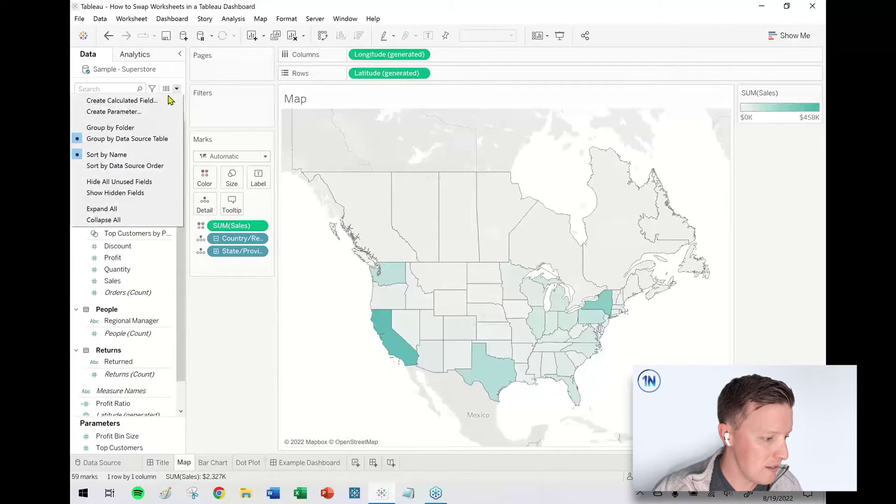
# Start a new parameter named 'Worksheet Selection Parameter' with String data type
pyautogui.click(144, 111)
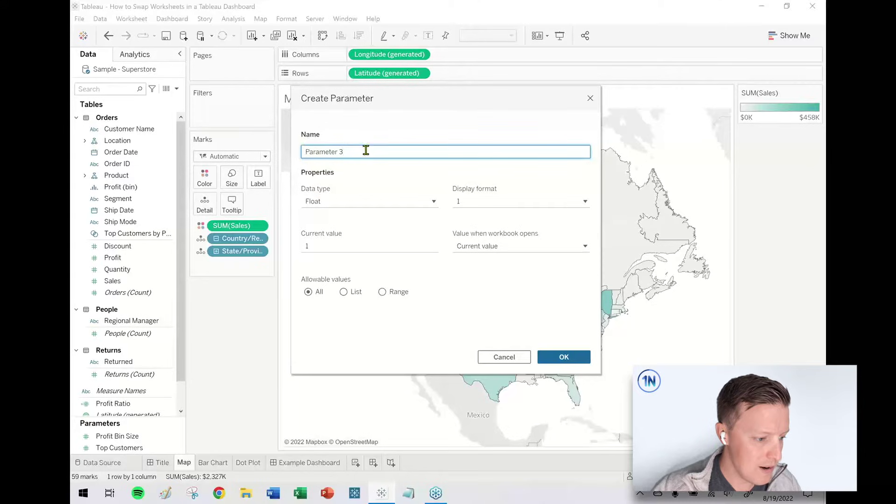
pyautogui.moveTo(366, 149); pyautogui.dragTo(169, 159)
pyautogui.write('Worksheet Selection')
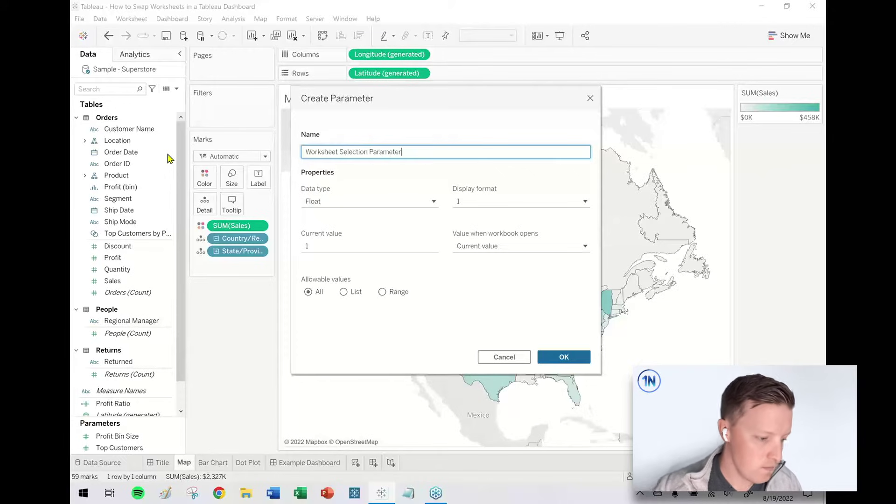
pyautogui.click(335, 202)
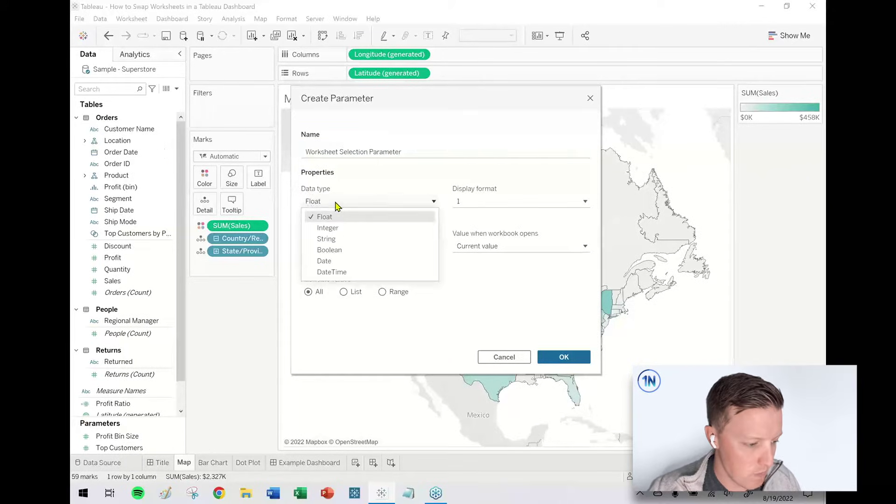
pyautogui.click(352, 239)
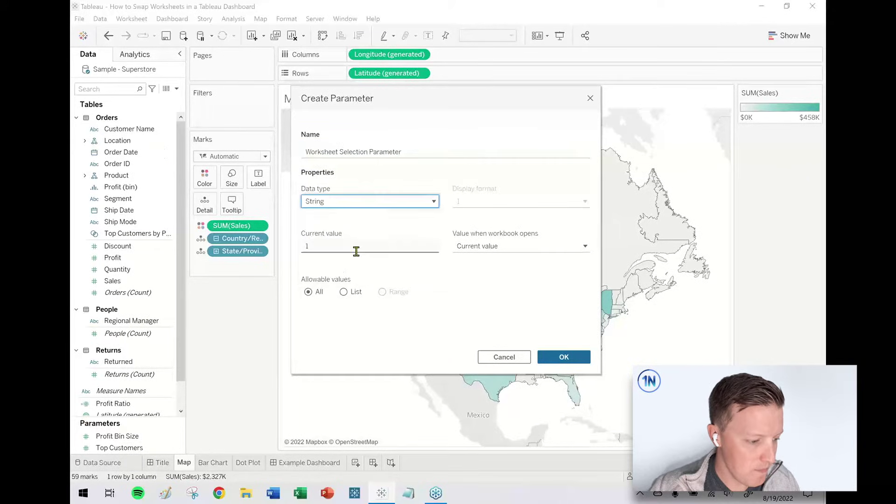
# Restrict the parameter to a list of Map, Bars and Dot Plot, and create it
pyautogui.click(344, 293)
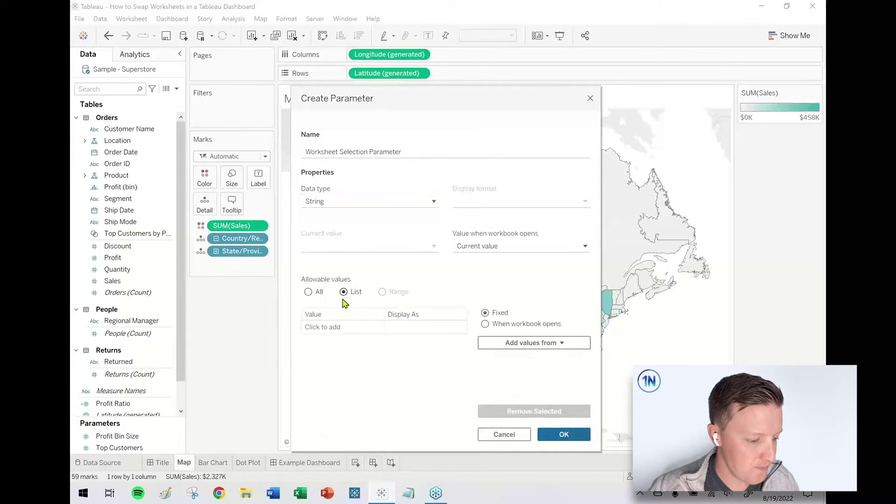
pyautogui.click(338, 327)
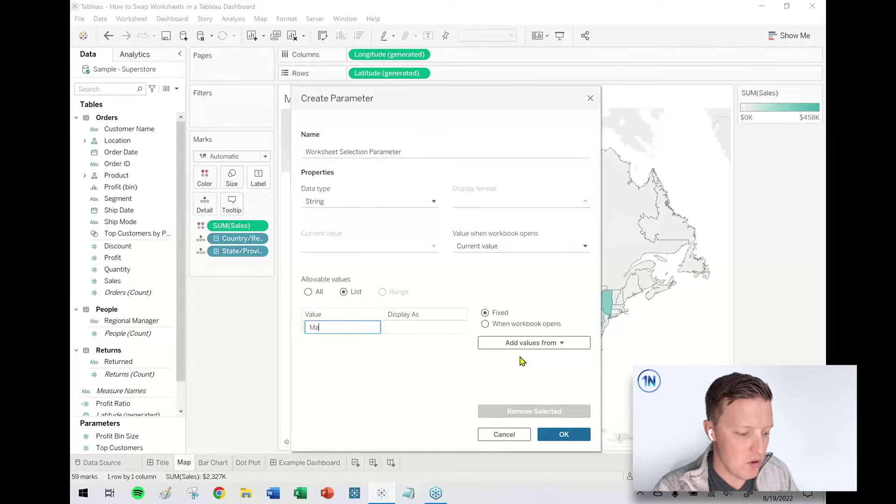
pyautogui.press('Return')
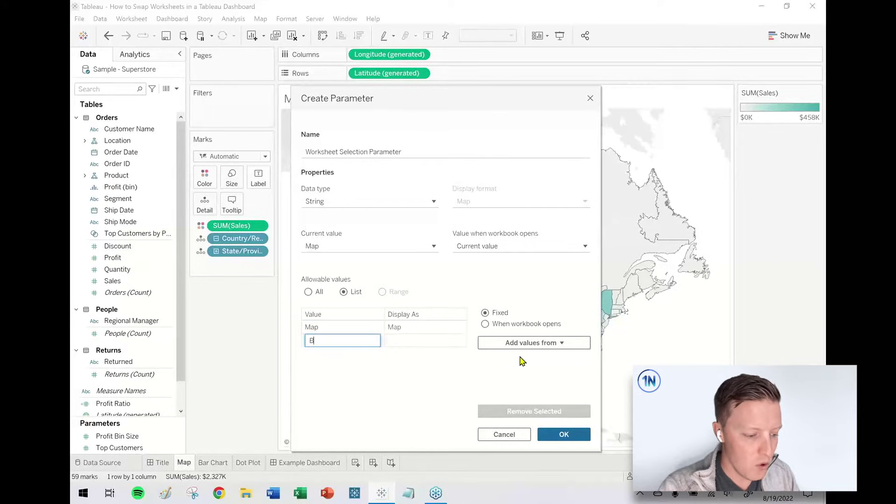
pyautogui.write('Bars')
pyautogui.press('Return')
pyautogui.write('Dot Plot')
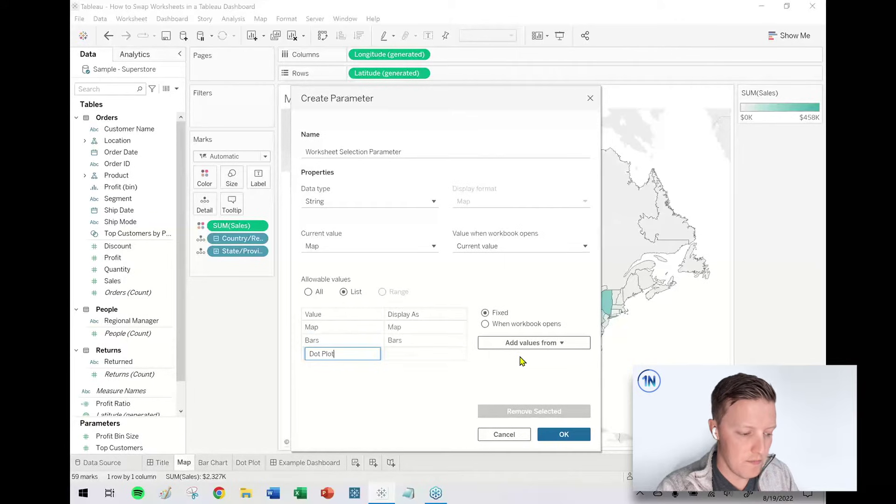
pyautogui.press('Return')
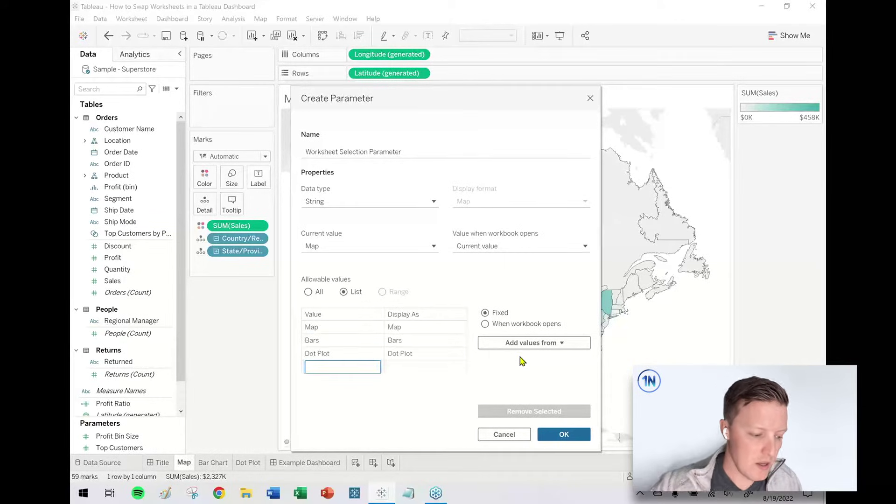
pyautogui.click(392, 436)
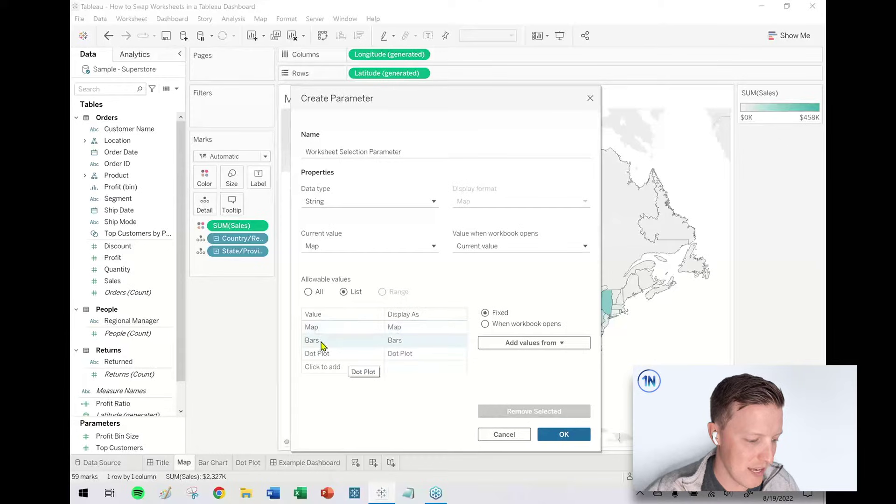
pyautogui.click(567, 436)
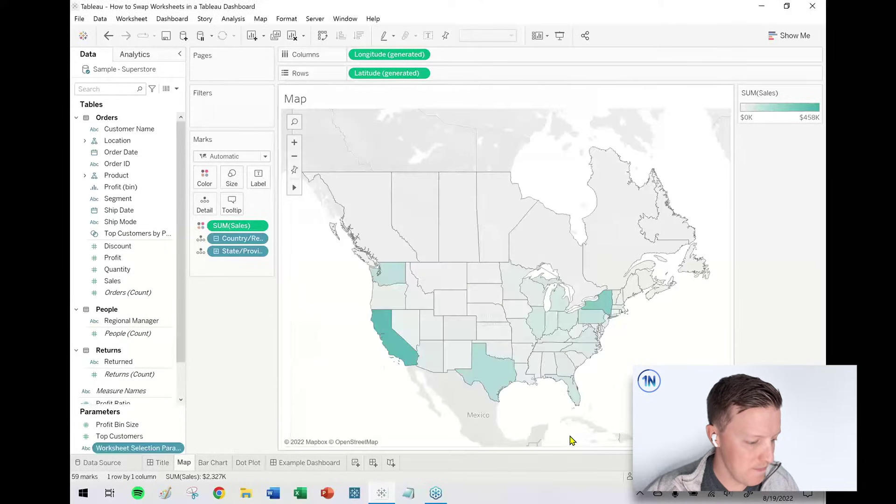
# Show the parameter control on the Map, Bar Chart and Dot Plot sheets, then return to the Example Dashboard
pyautogui.rightClick(165, 451)
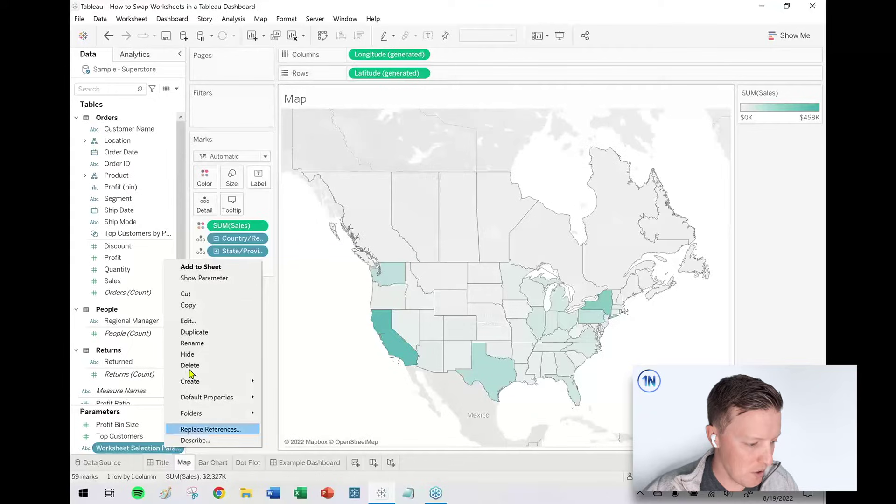
pyautogui.click(209, 278)
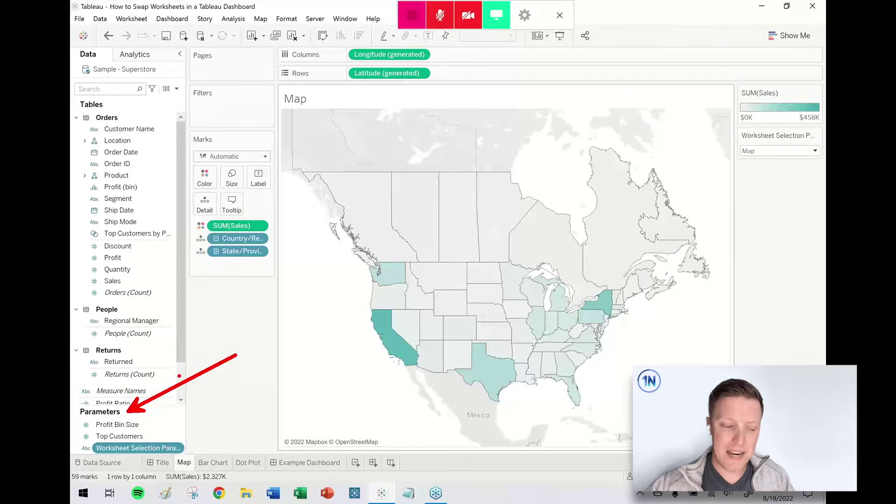
pyautogui.click(212, 462)
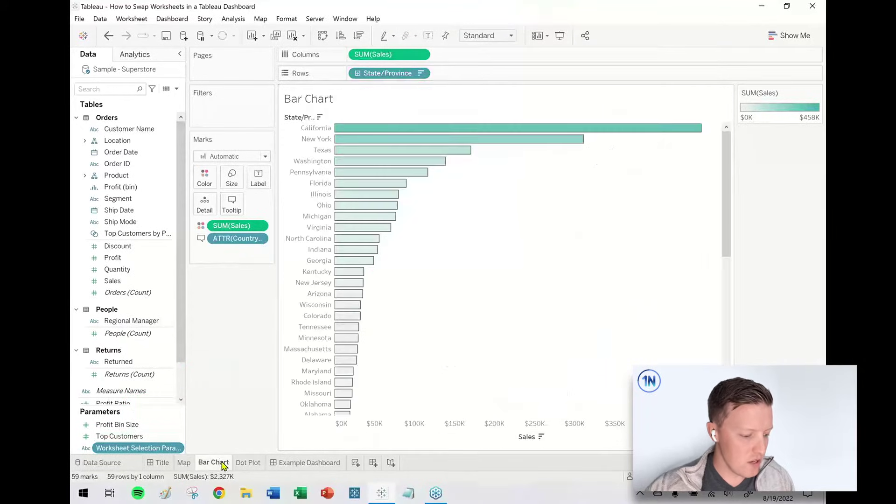
pyautogui.rightClick(150, 448)
pyautogui.click(206, 279)
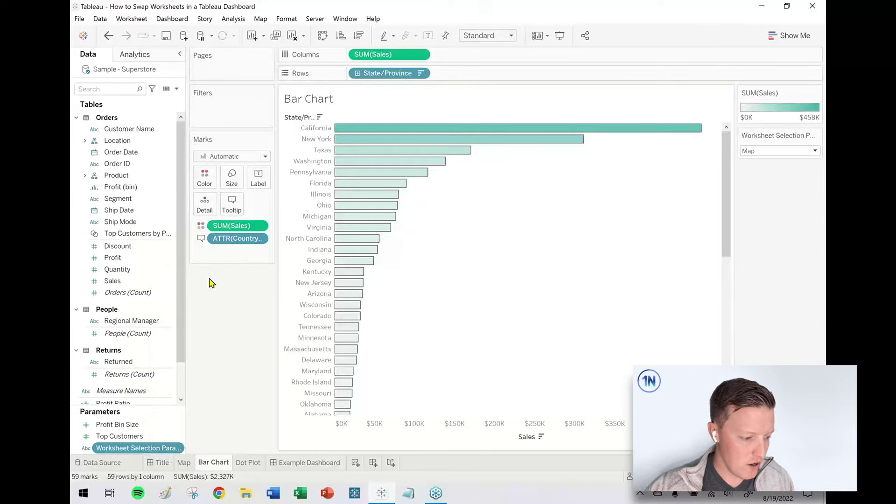
pyautogui.click(247, 463)
pyautogui.rightClick(137, 449)
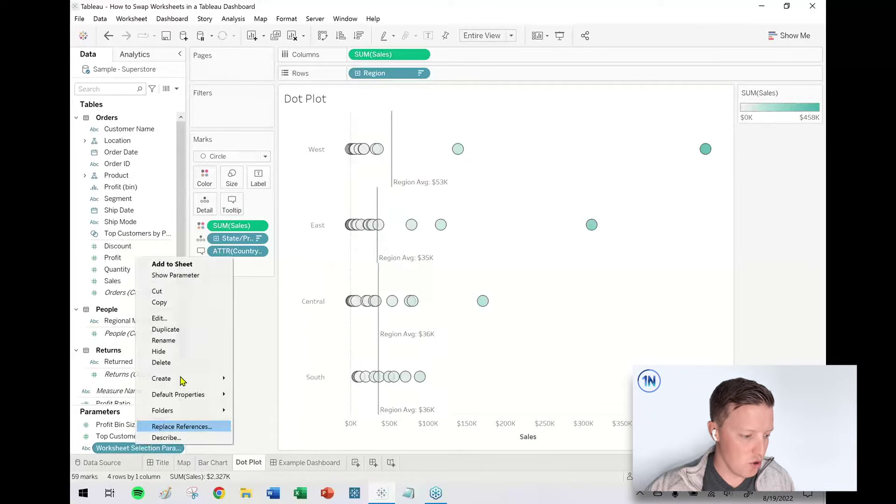
pyautogui.click(180, 279)
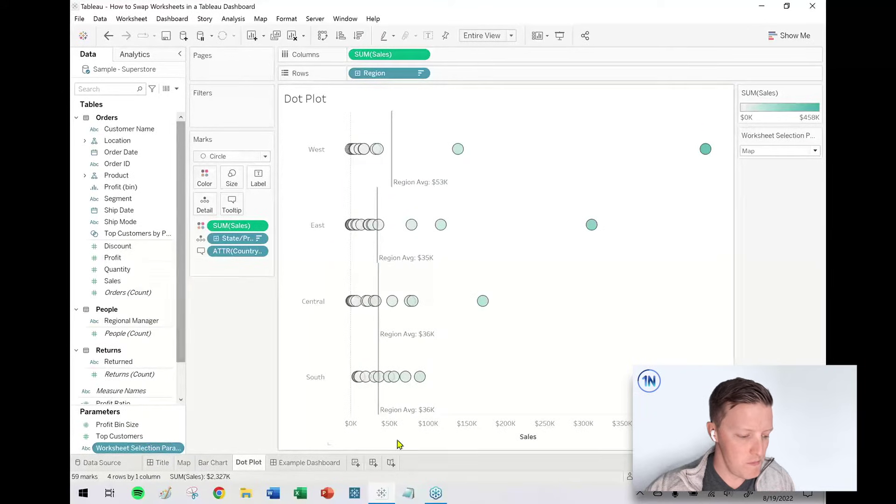
pyautogui.click(305, 462)
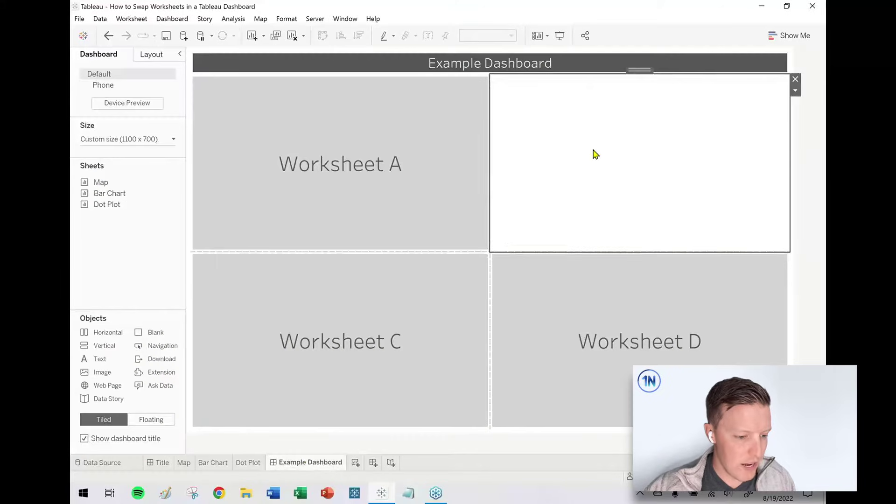
# Stack Map, Bar Chart and Dot Plot vertically in the dashboard's right tile
pyautogui.moveTo(103, 187)
pyautogui.moveTo(99, 187); pyautogui.dragTo(634, 107)
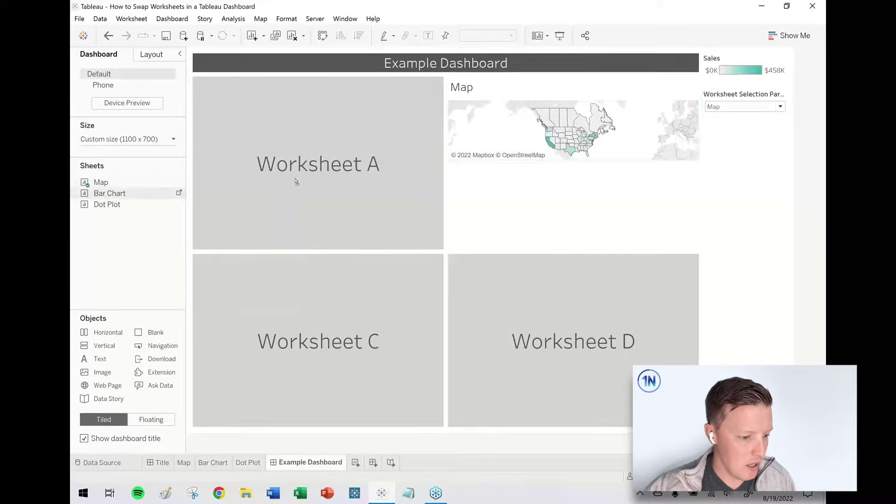
pyautogui.moveTo(296, 181); pyautogui.dragTo(437, 183)
pyautogui.moveTo(108, 209)
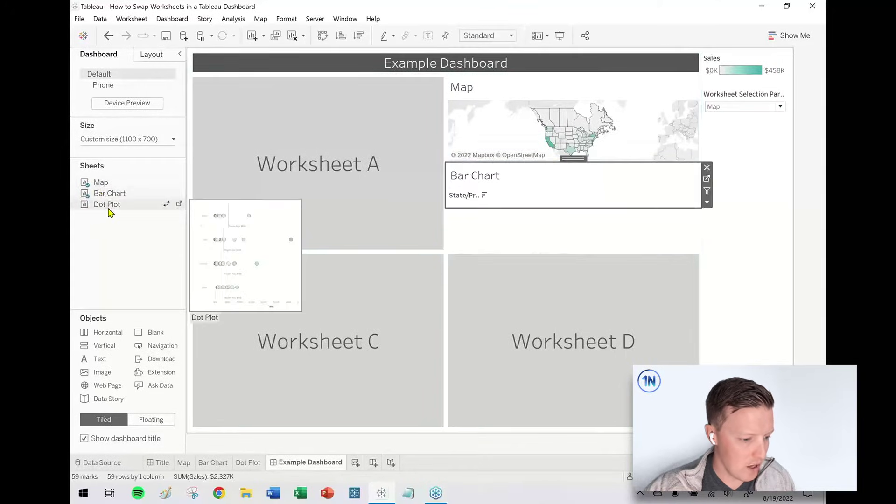
pyautogui.moveTo(108, 208); pyautogui.dragTo(562, 243)
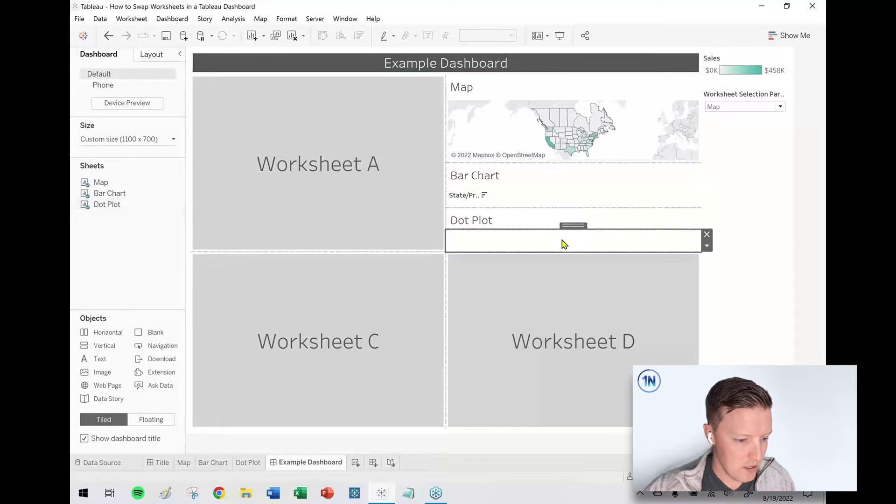
# Move the Sales legend and parameter control above the Map, and heighten the parameter box
pyautogui.click(707, 235)
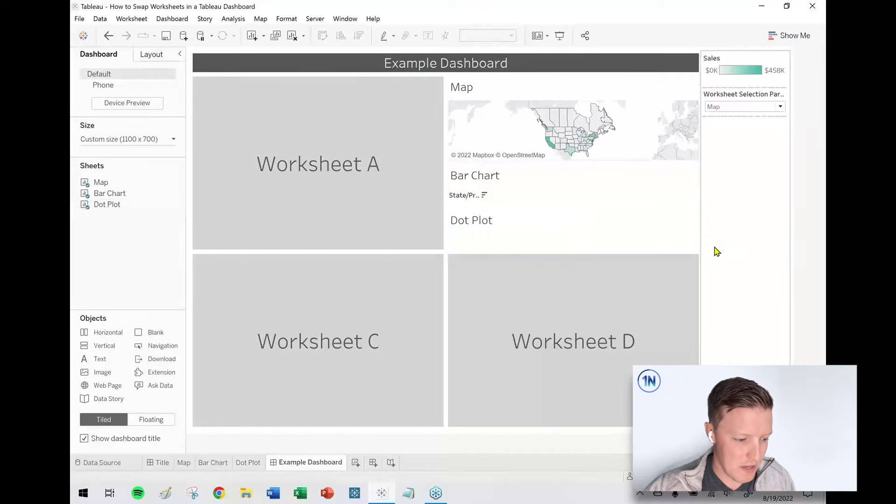
pyautogui.click(740, 301)
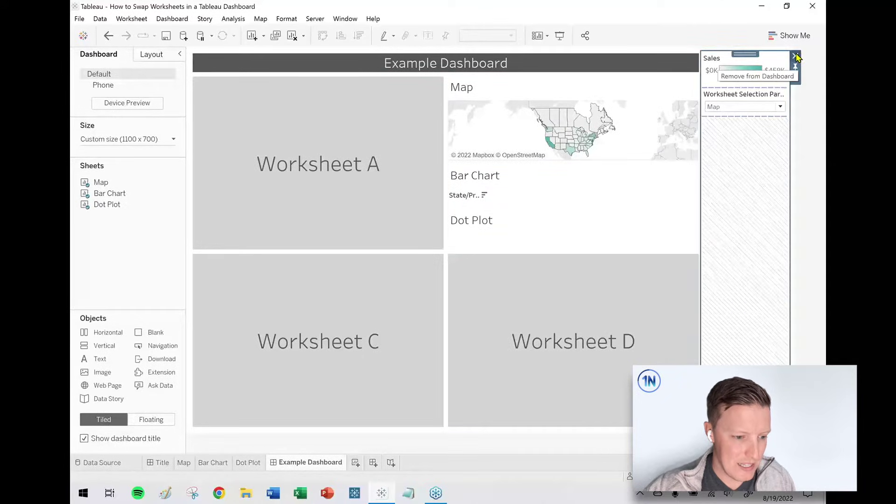
pyautogui.moveTo(745, 54); pyautogui.dragTo(593, 93)
pyautogui.click(747, 57)
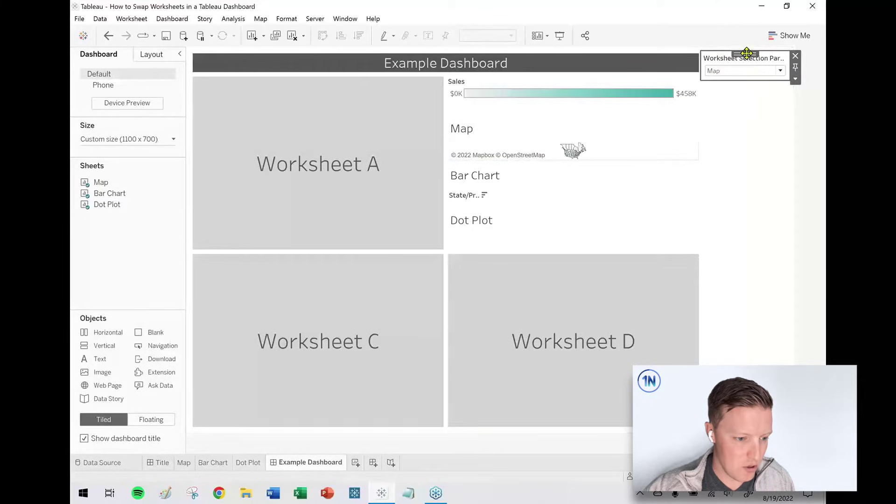
pyautogui.moveTo(746, 53); pyautogui.dragTo(651, 100)
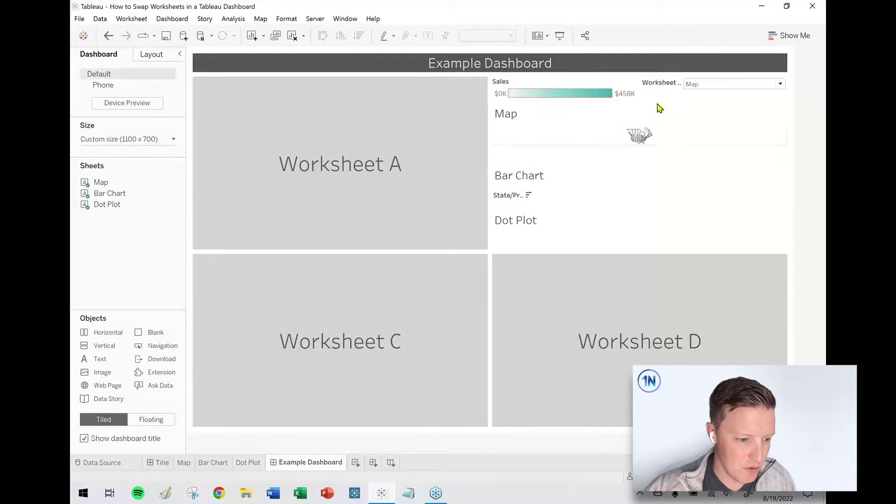
pyautogui.click(712, 87)
pyautogui.click(708, 86)
pyautogui.click(708, 86)
pyautogui.click(705, 96)
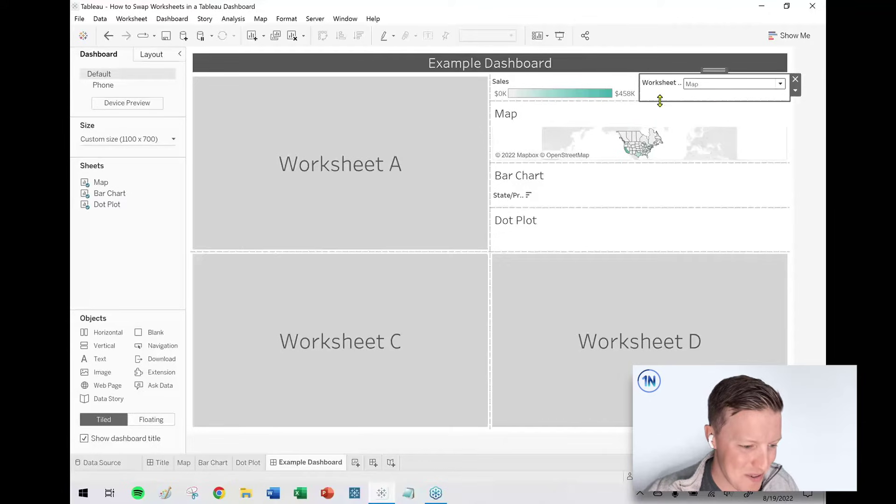
pyautogui.moveTo(660, 101); pyautogui.dragTo(660, 107)
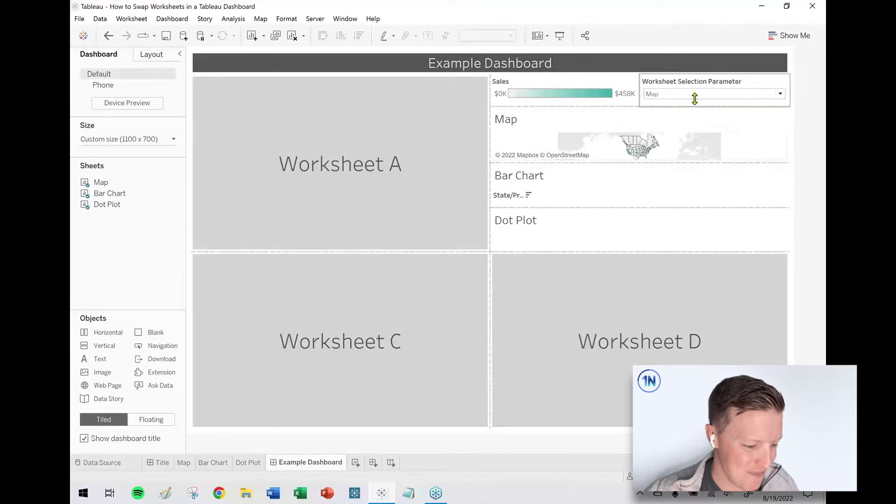
pyautogui.click(172, 462)
pyautogui.click(186, 463)
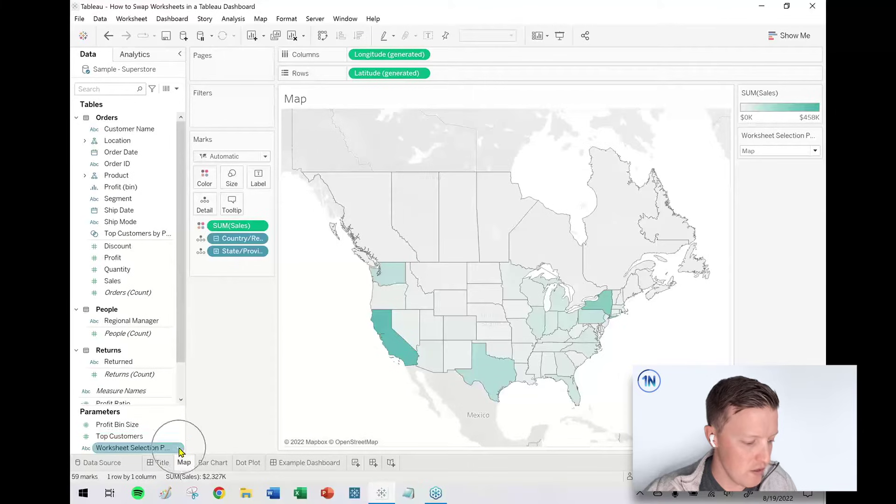
# Create calculated field 'Worksheet Selection Filter' from the parameter, returning [Worksheet Selection Parameter]
pyautogui.rightClick(181, 449)
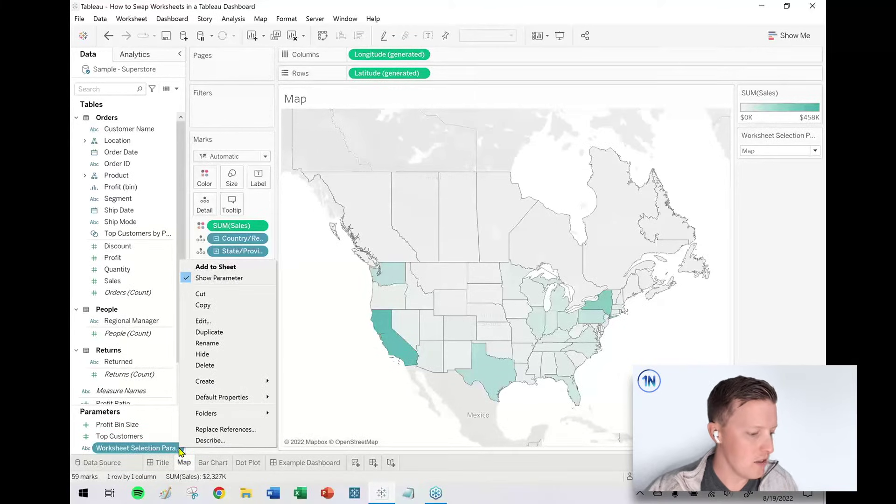
pyautogui.moveTo(265, 381)
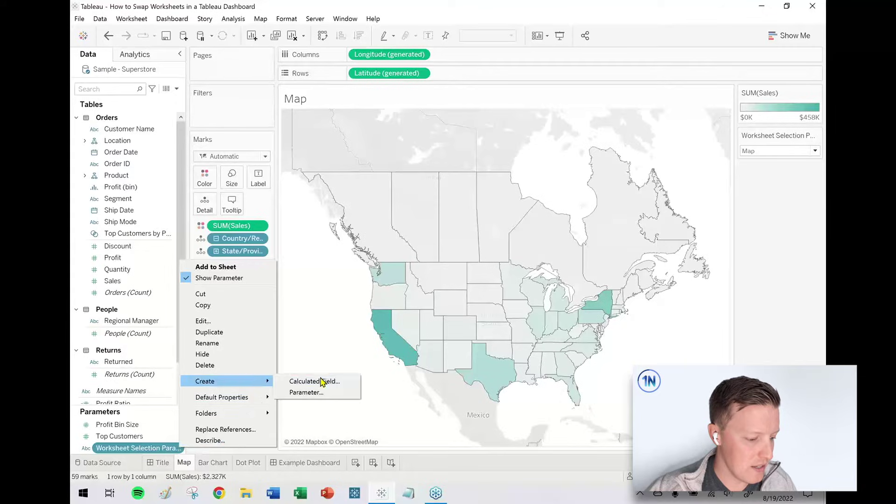
pyautogui.click(321, 382)
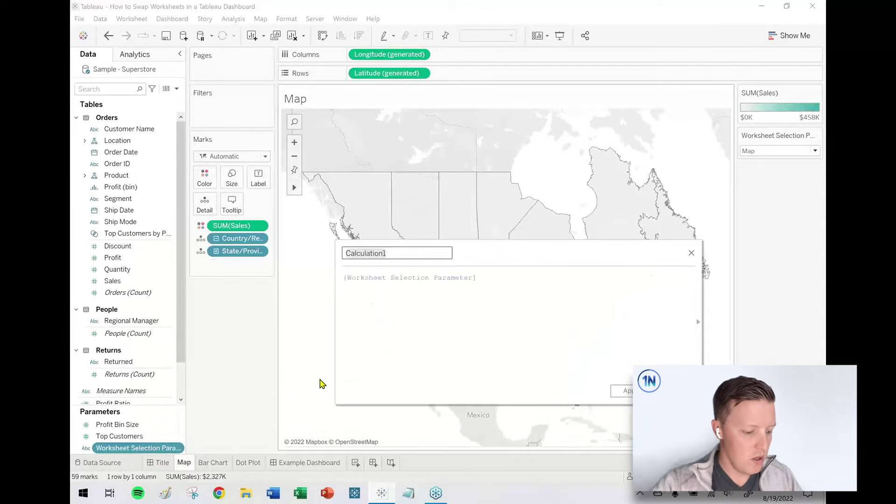
pyautogui.write('Worksheet Sele')
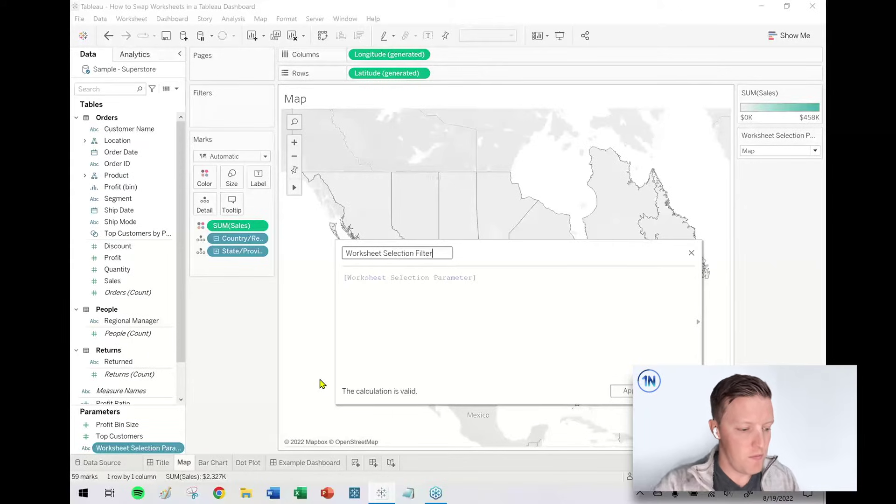
pyautogui.write('ction Filter')
pyautogui.click(549, 320)
pyautogui.scroll(3, 543, 352)
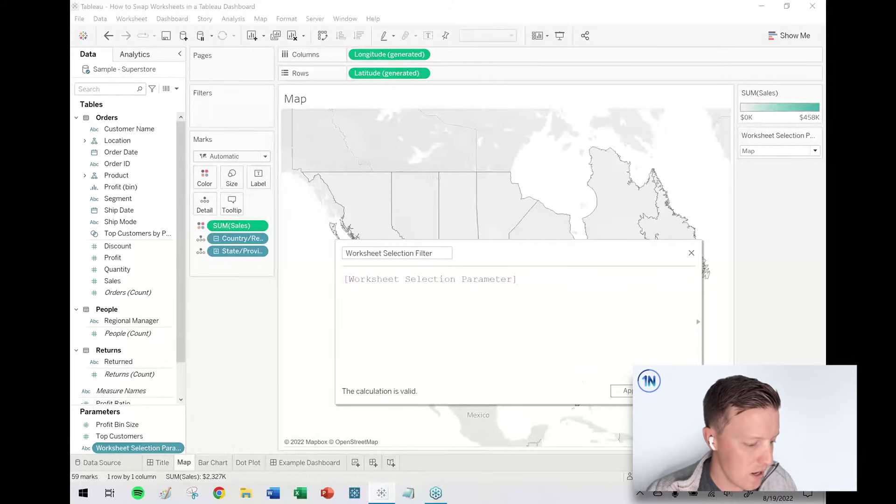
pyautogui.click(672, 391)
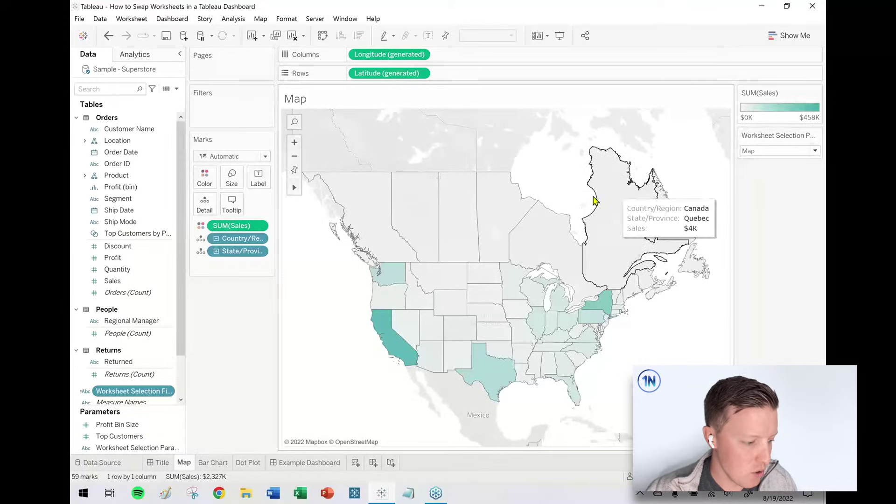
# Add Worksheet Selection Filter to the Map sheet's Filters shelf, keeping only Map
pyautogui.moveTo(187, 371); pyautogui.dragTo(242, 370)
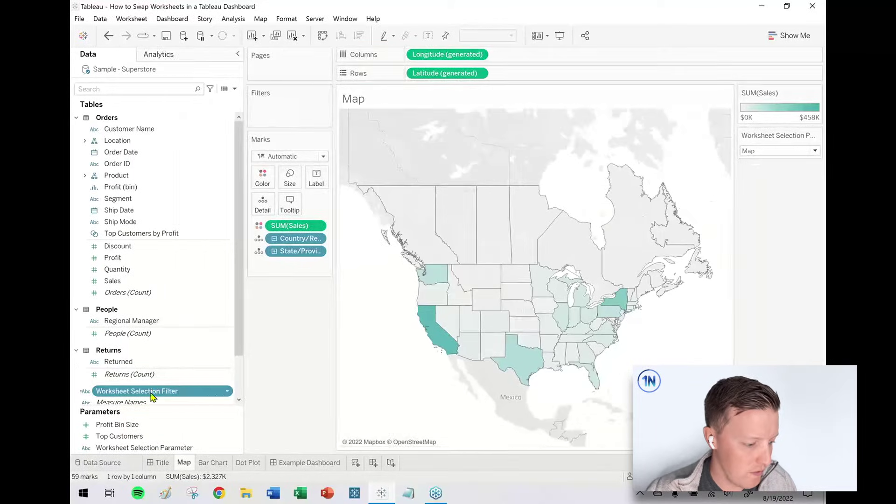
pyautogui.moveTo(128, 394); pyautogui.dragTo(276, 115)
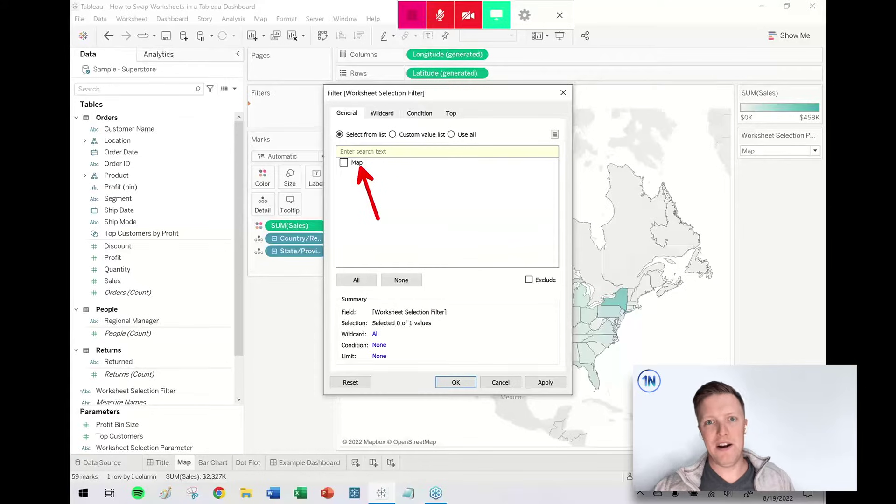
pyautogui.click(343, 163)
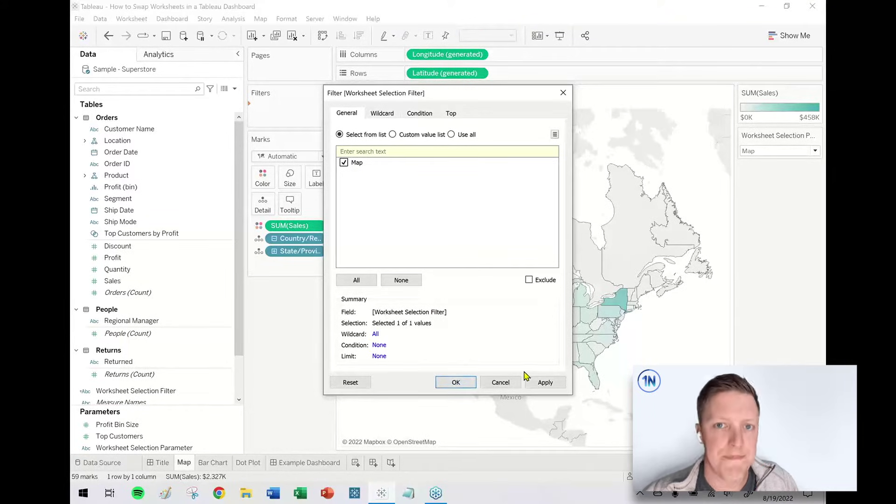
pyautogui.click(468, 384)
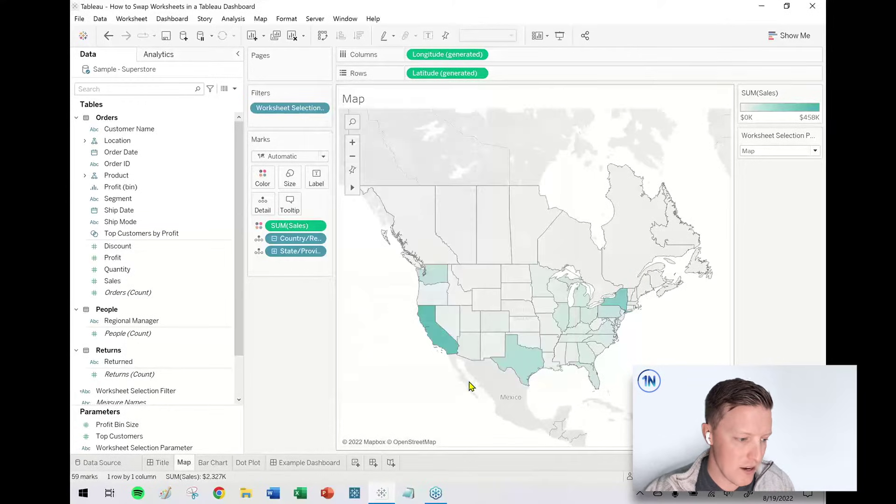
# Switch the parameter to Bars and inspect the Worksheet Selection Filter settings
pyautogui.click(765, 151)
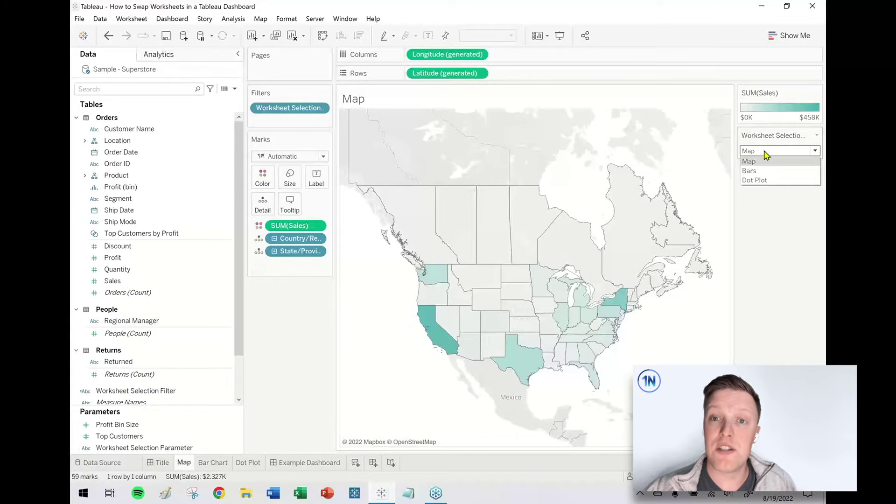
pyautogui.click(754, 171)
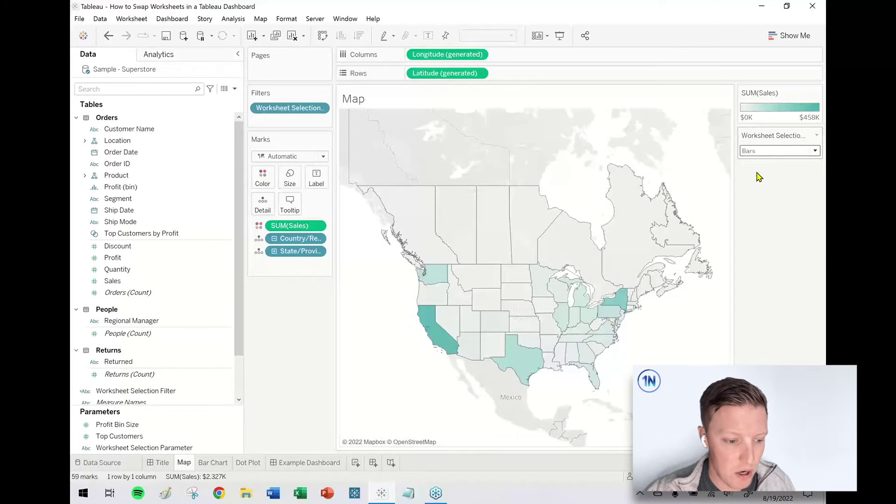
pyautogui.click(325, 108)
pyautogui.click(302, 124)
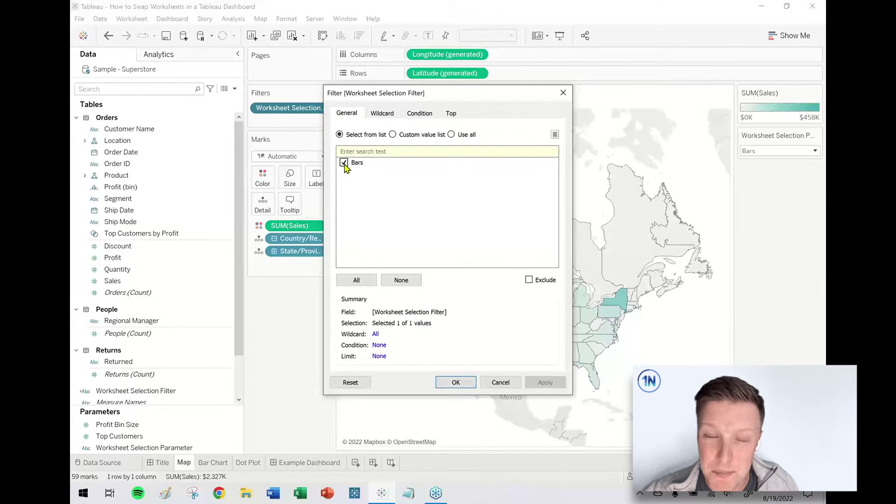
pyautogui.click(563, 93)
# Set the parameter back to Map and reopen Edit Filter on Worksheet Selection Filter
pyautogui.click(789, 150)
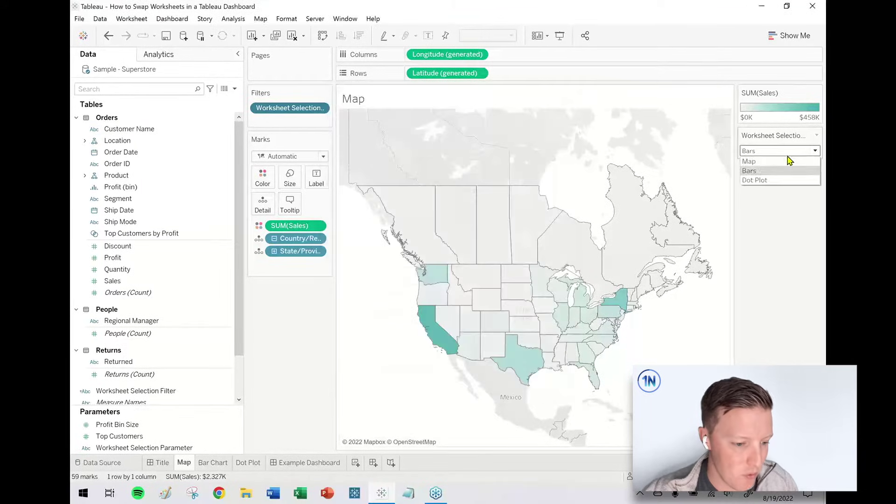
pyautogui.click(790, 161)
pyautogui.click(321, 110)
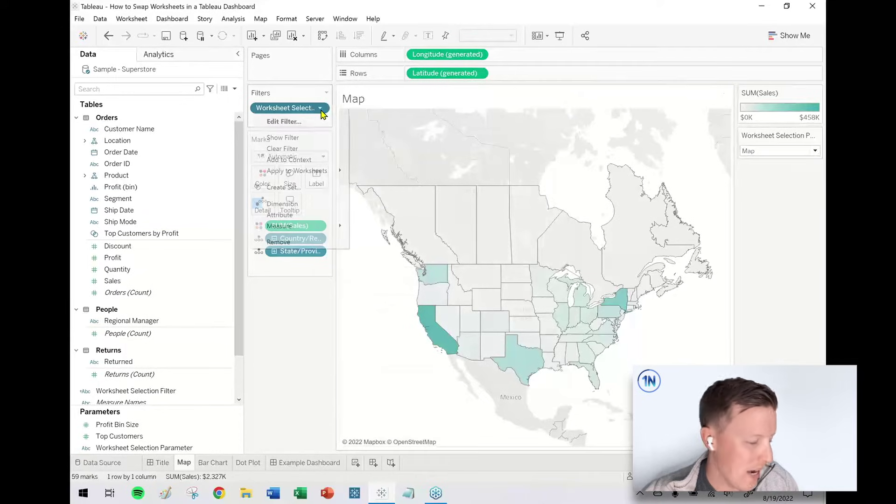
pyautogui.click(301, 122)
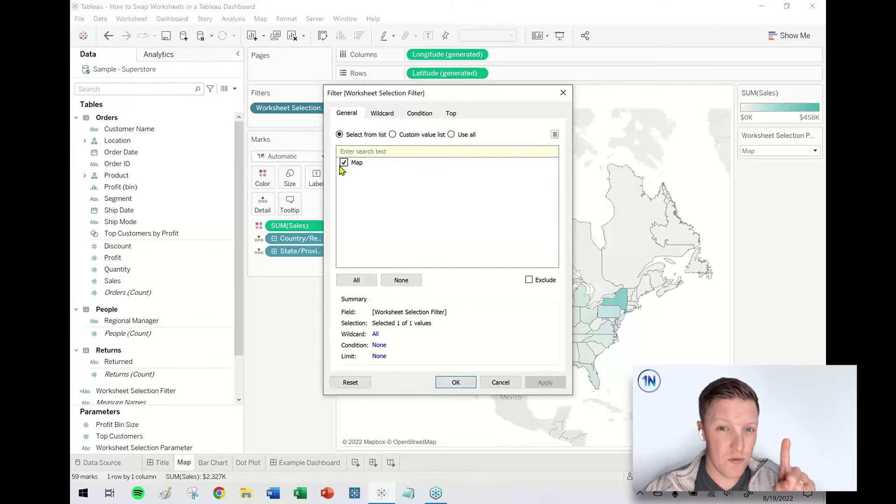
# Change the Map filter to the formula condition [Worksheet Selection Filter] = "Map"
pyautogui.click(418, 114)
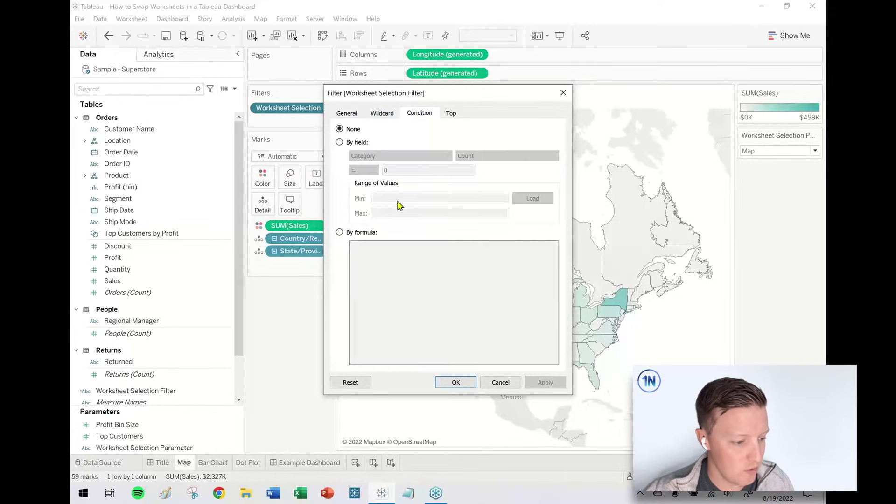
pyautogui.click(339, 233)
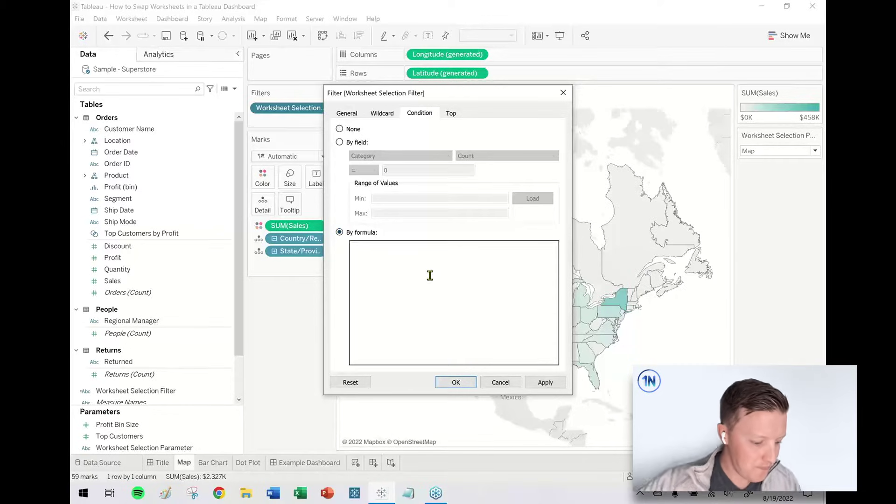
pyautogui.write('work')
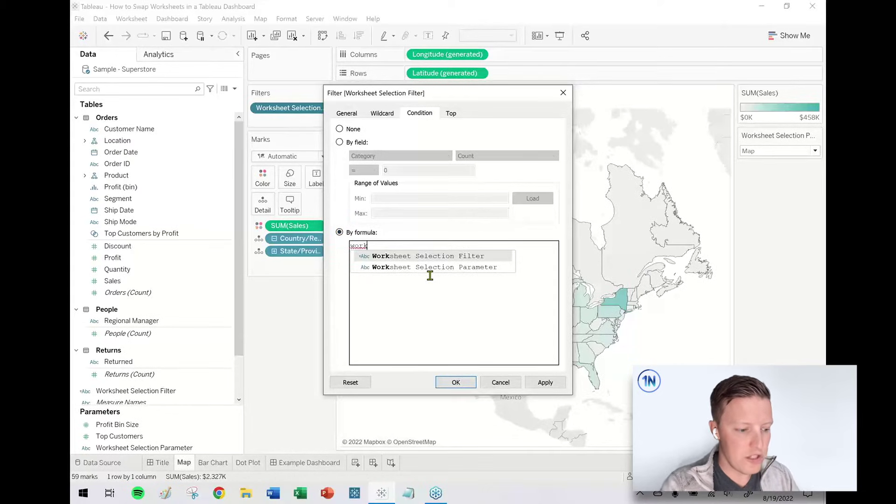
pyautogui.press('Return')
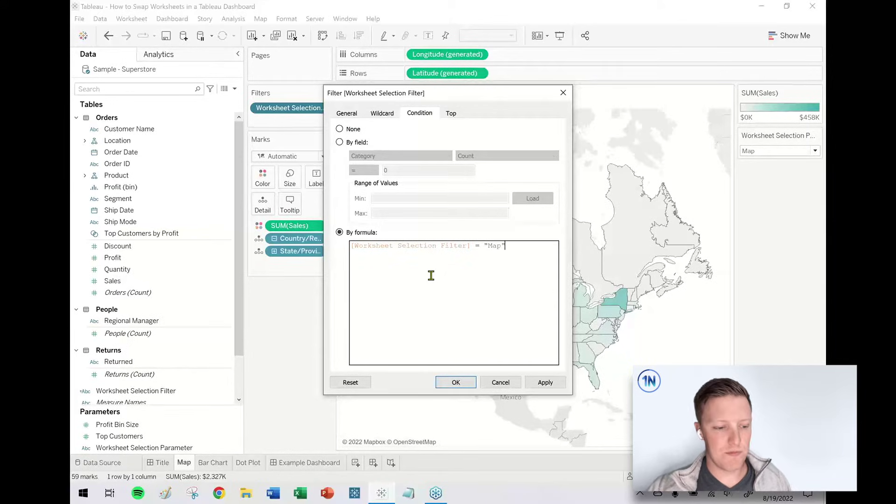
pyautogui.click(462, 383)
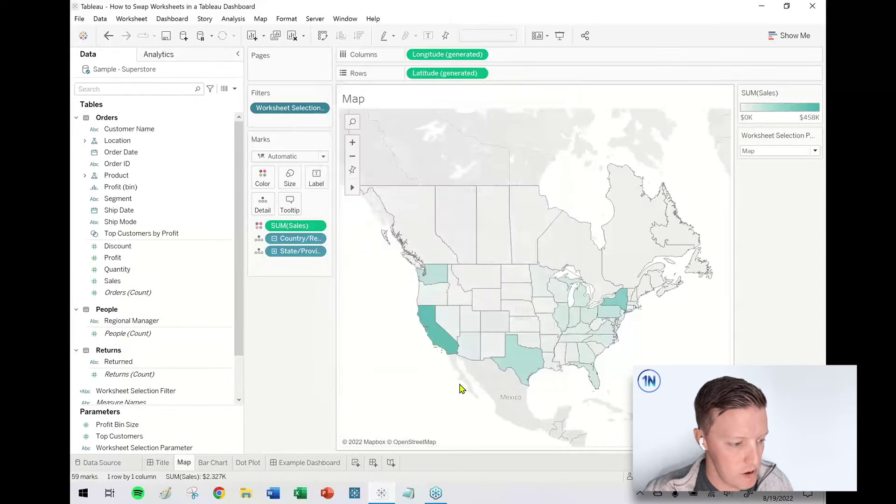
# Test the parameter with Bars and Dot Plot, then set it back to Map
pyautogui.click(766, 156)
pyautogui.click(762, 170)
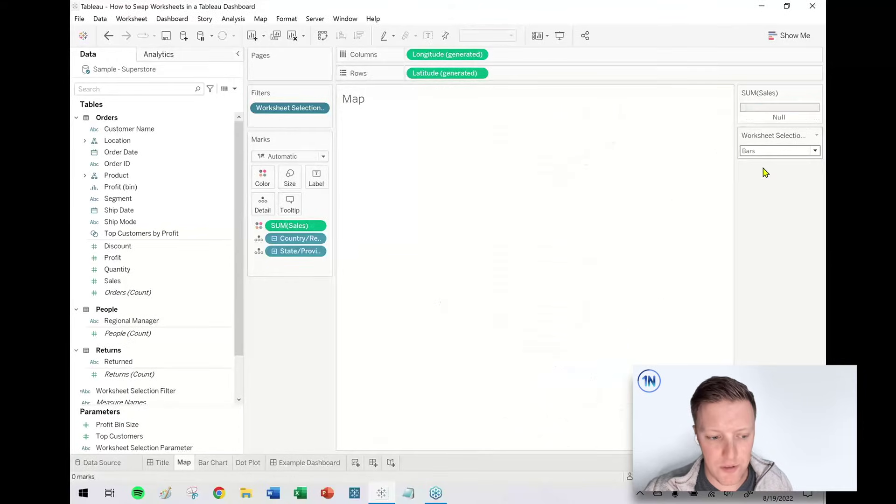
pyautogui.click(760, 151)
pyautogui.click(760, 182)
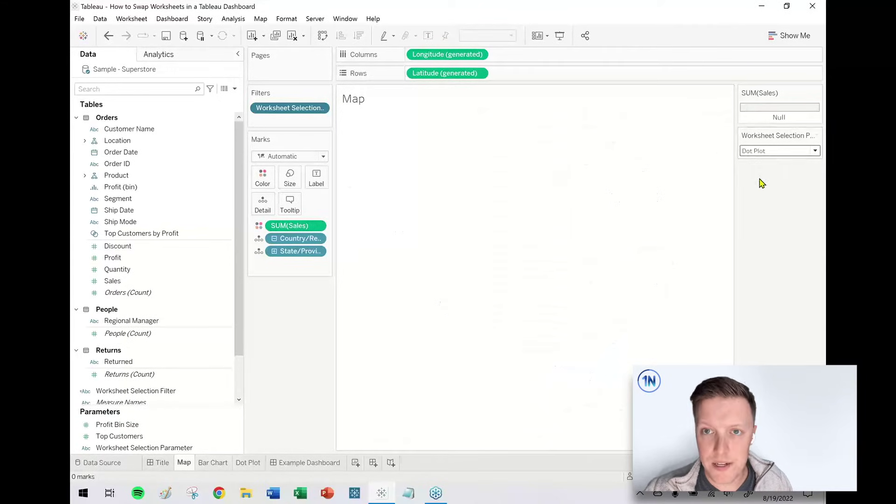
pyautogui.click(760, 151)
pyautogui.click(754, 160)
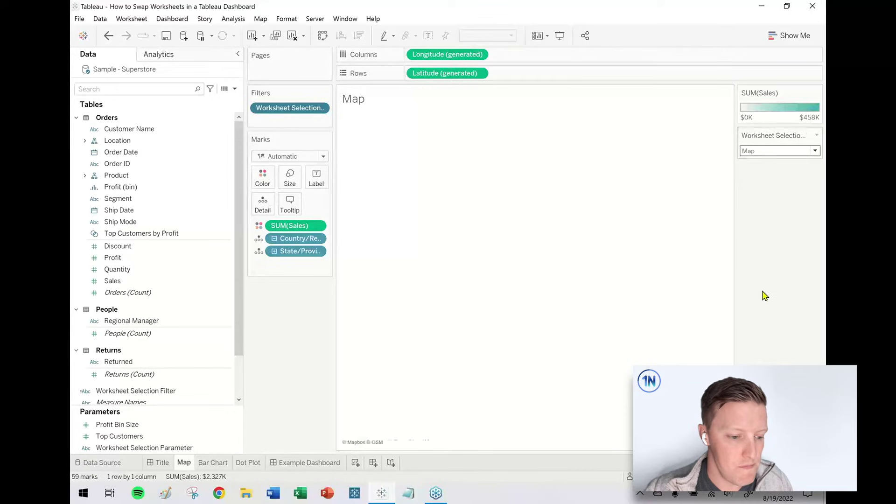
pyautogui.click(220, 464)
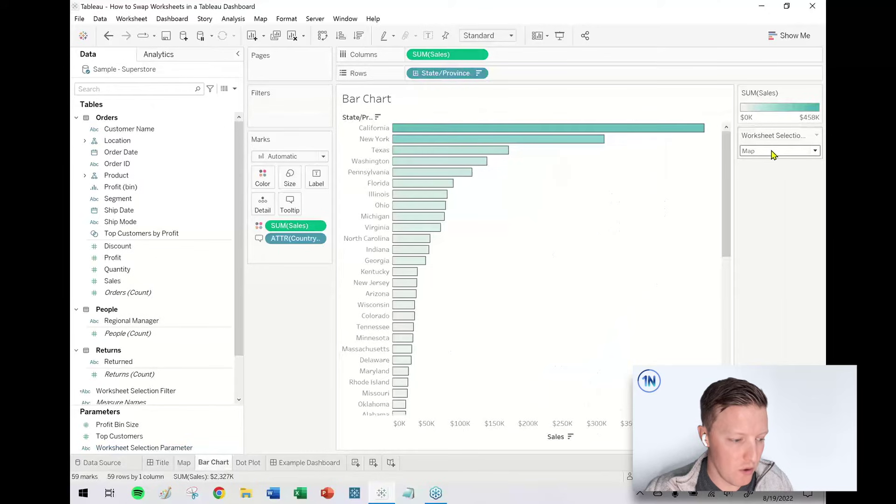
# Set the worksheet selection parameter to Bars
pyautogui.click(772, 152)
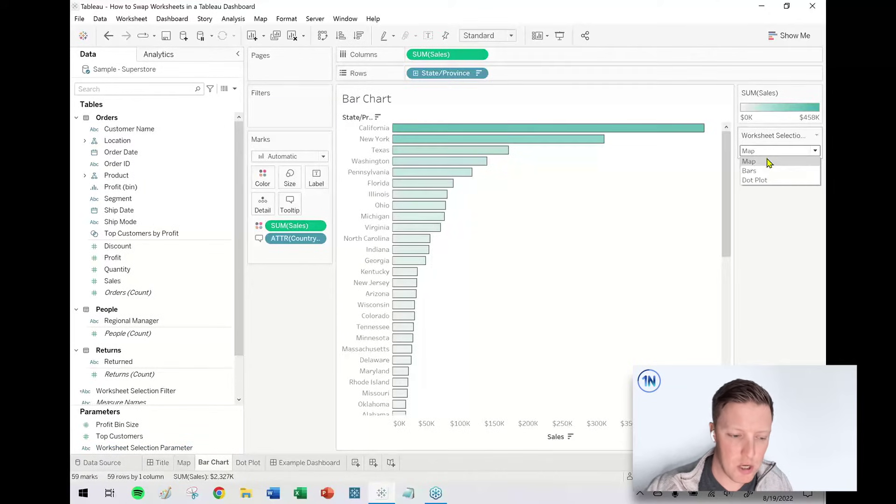
pyautogui.click(760, 171)
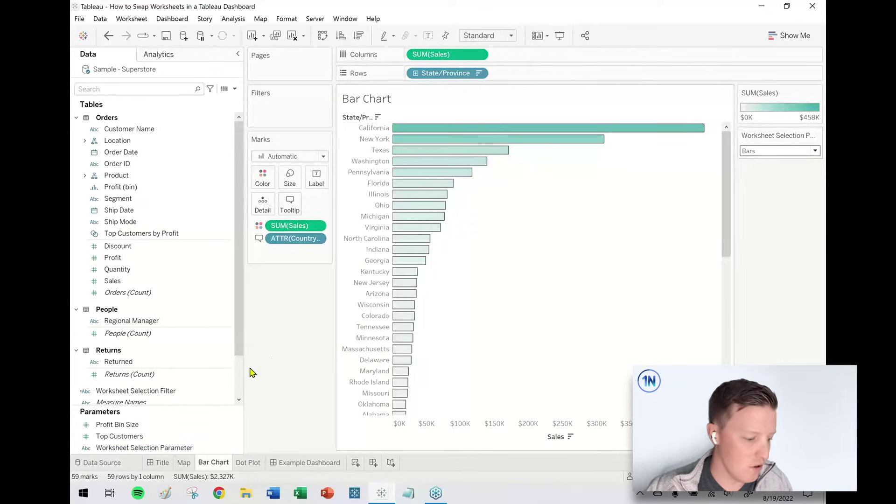
pyautogui.click(120, 448)
pyautogui.moveTo(120, 455); pyautogui.dragTo(154, 451)
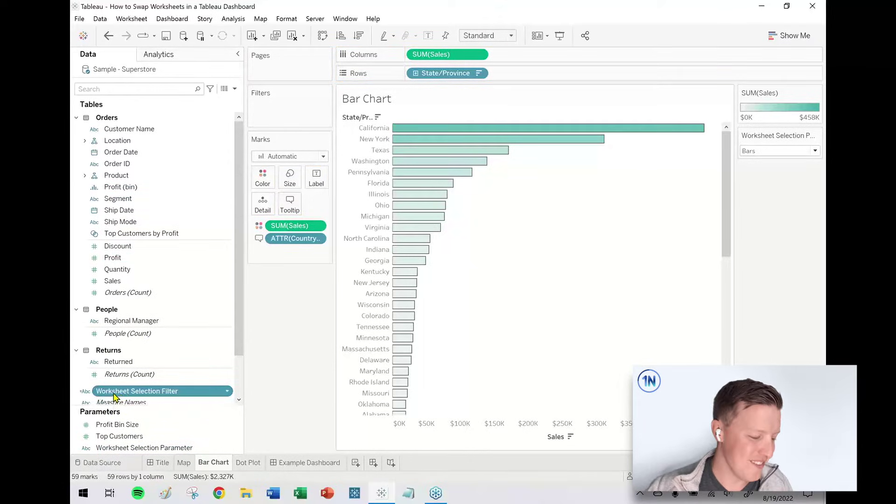
# Filter the Bar Chart on Worksheet Selection Filter with condition [Worksheet Selection Parameter] = "Bars"
pyautogui.moveTo(113, 395); pyautogui.dragTo(279, 114)
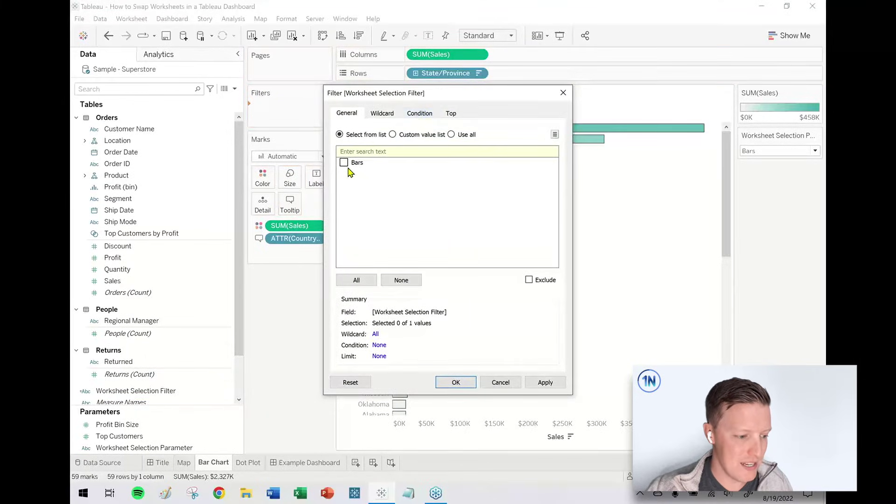
pyautogui.click(421, 116)
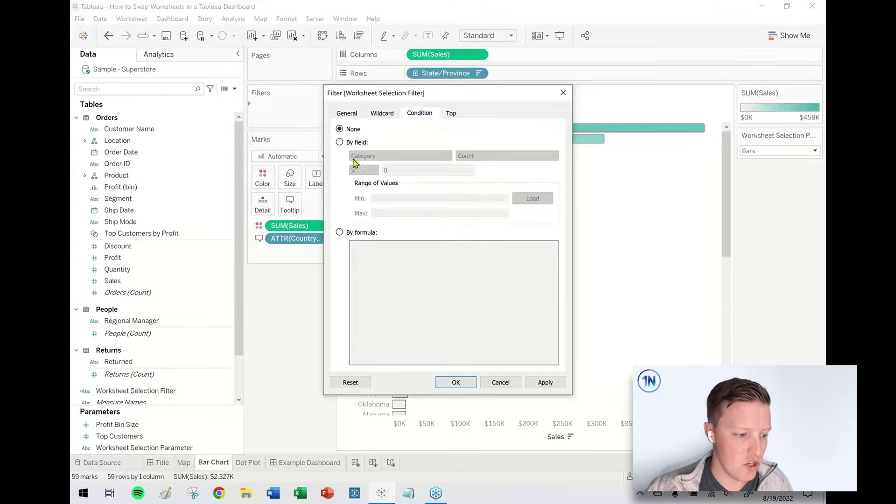
pyautogui.click(339, 232)
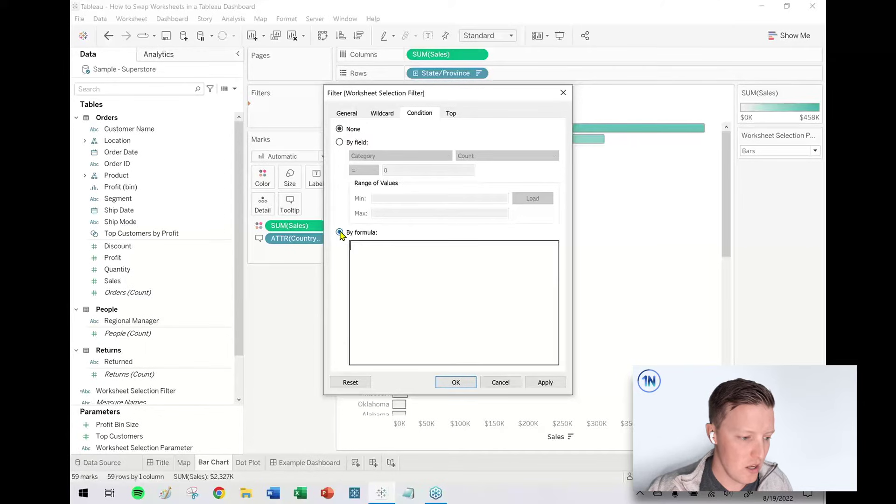
pyautogui.write('work')
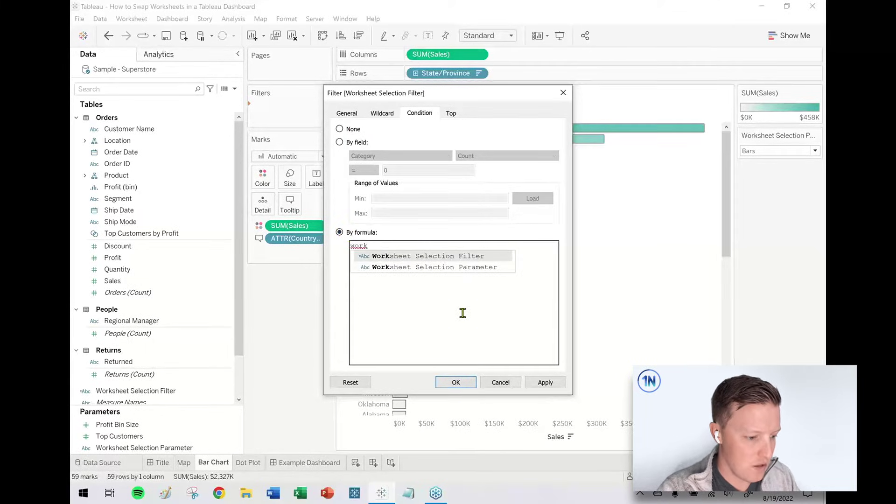
pyautogui.press('Down')
pyautogui.press('Return')
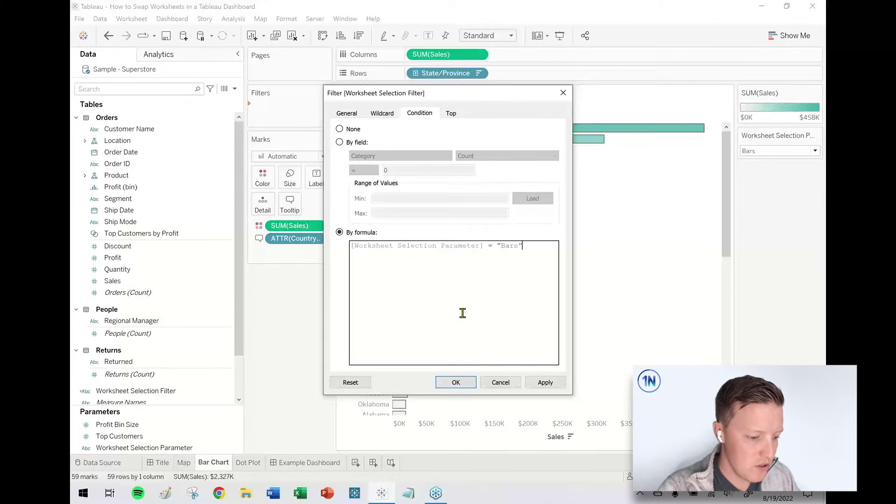
pyautogui.click(464, 382)
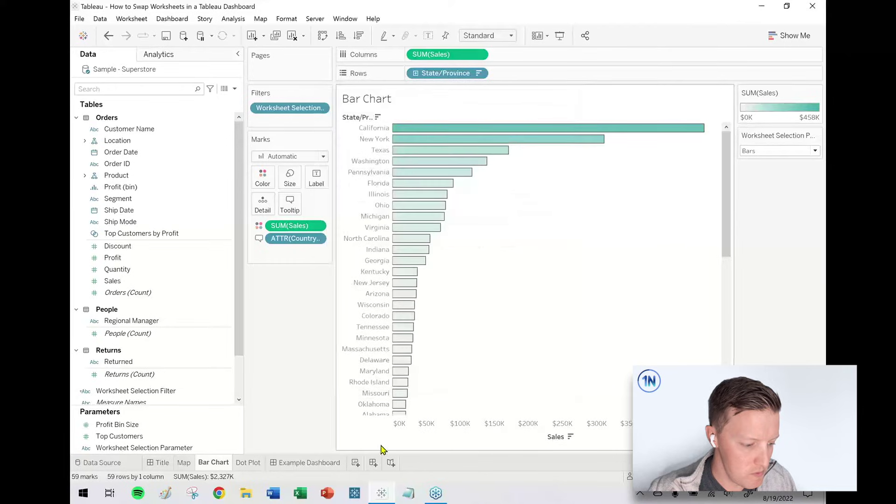
pyautogui.click(814, 152)
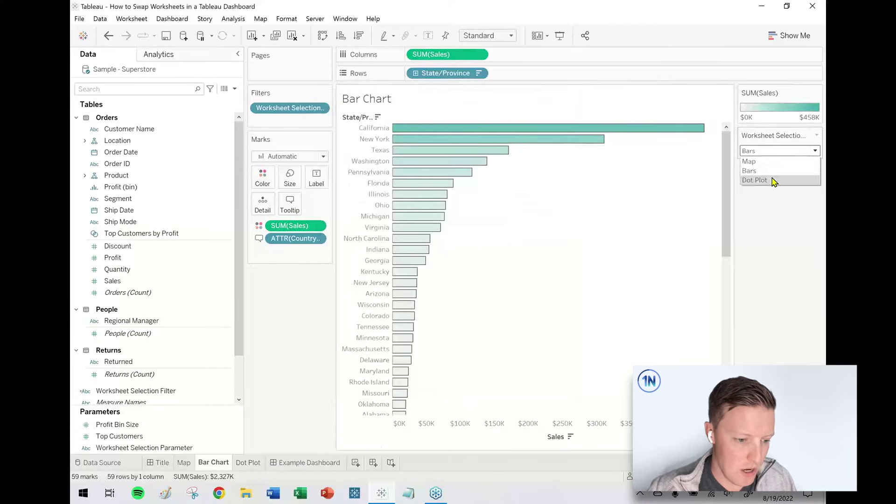
# Select Dot Plot in the parameter and start a formula filter on Worksheet Selection Filter for the Dot Plot sheet
pyautogui.click(754, 181)
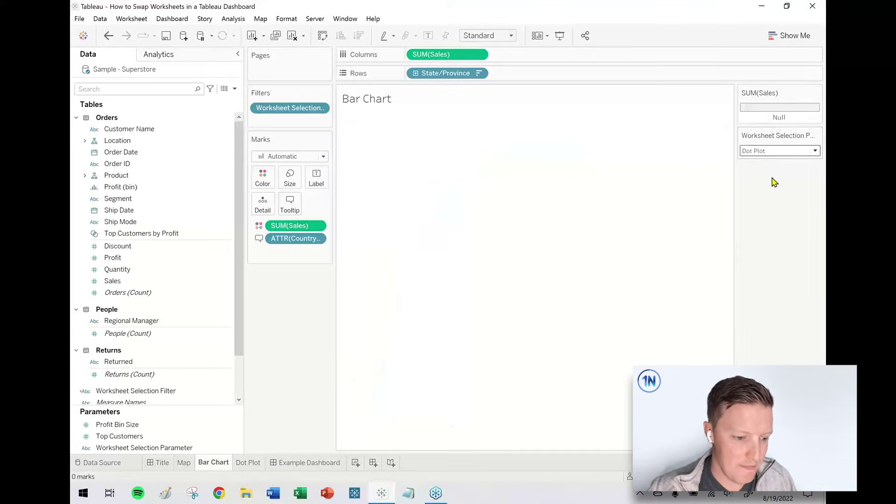
pyautogui.click(243, 464)
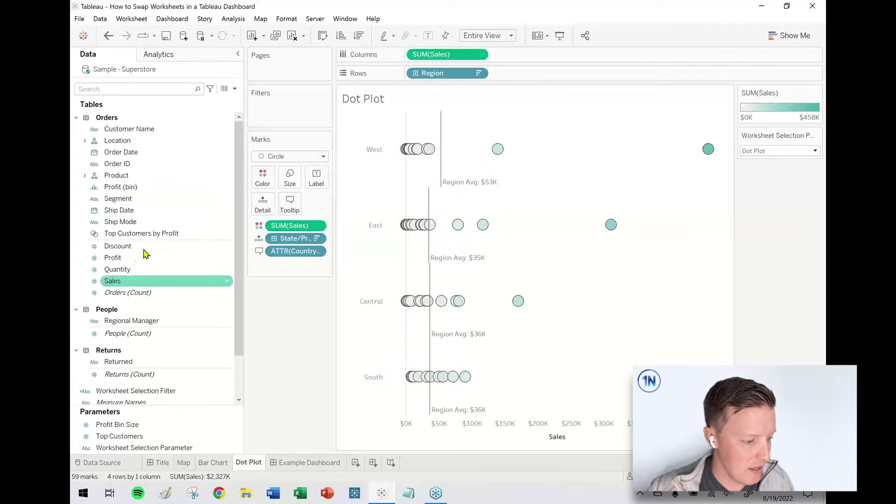
pyautogui.moveTo(116, 390); pyautogui.dragTo(257, 109)
pyautogui.click(419, 113)
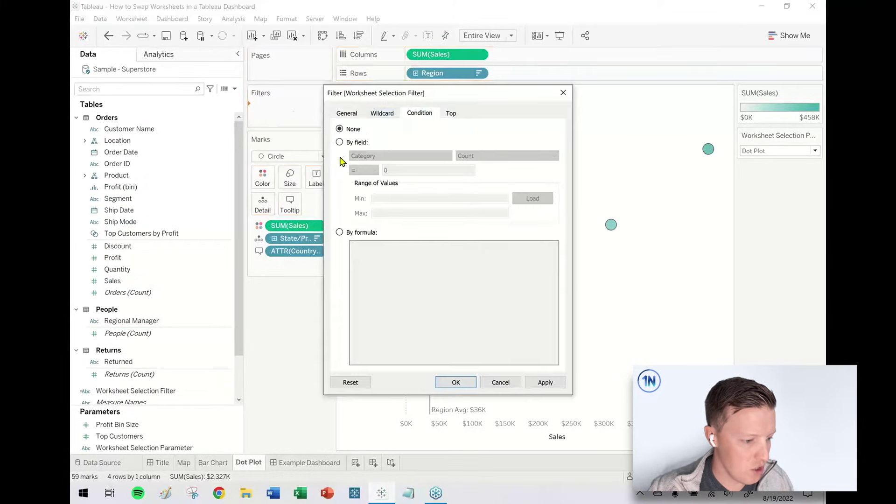
pyautogui.click(339, 233)
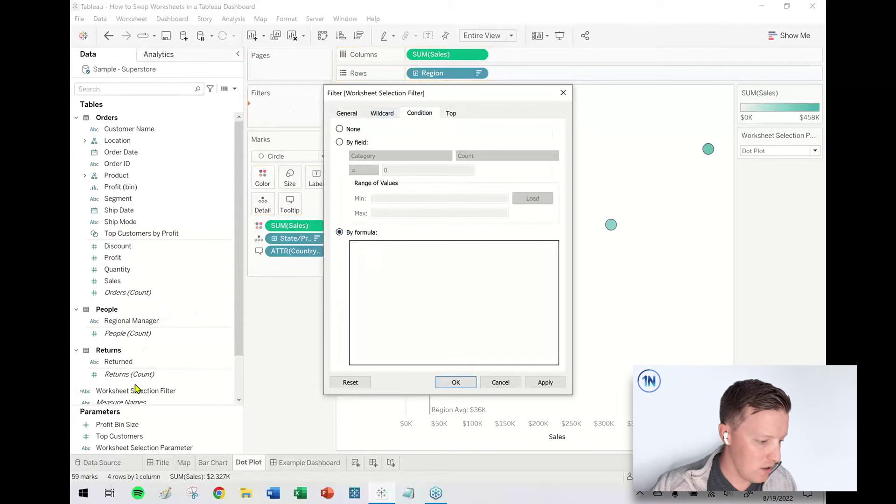
pyautogui.write('sele')
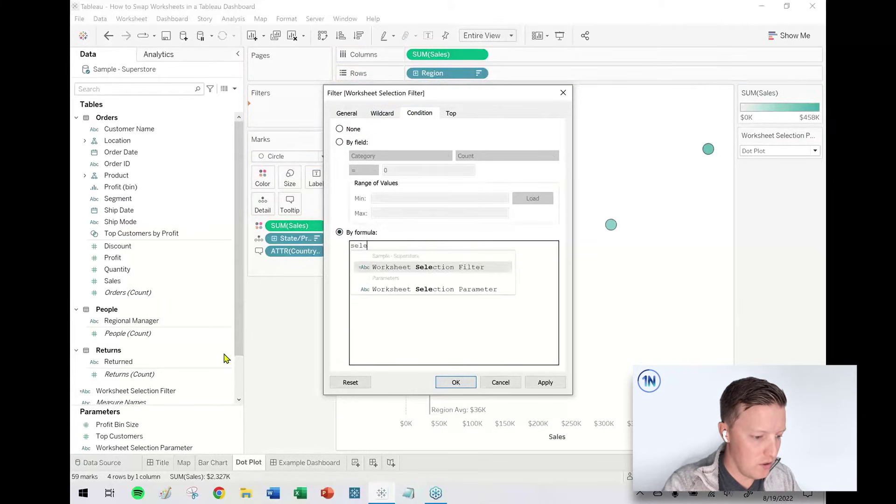
pyautogui.press('Return')
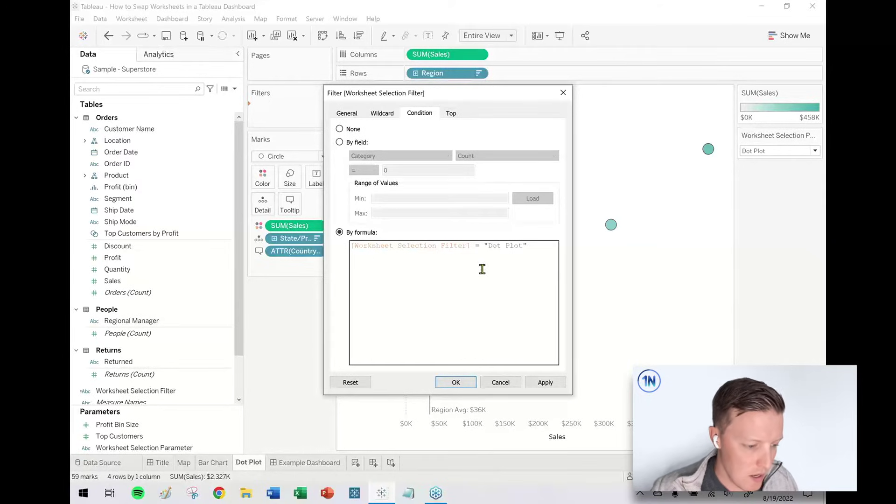
# Complete the condition [Worksheet Selection Filter] = "Dot Plot" and apply the filter
pyautogui.moveTo(488, 246); pyautogui.dragTo(526, 247)
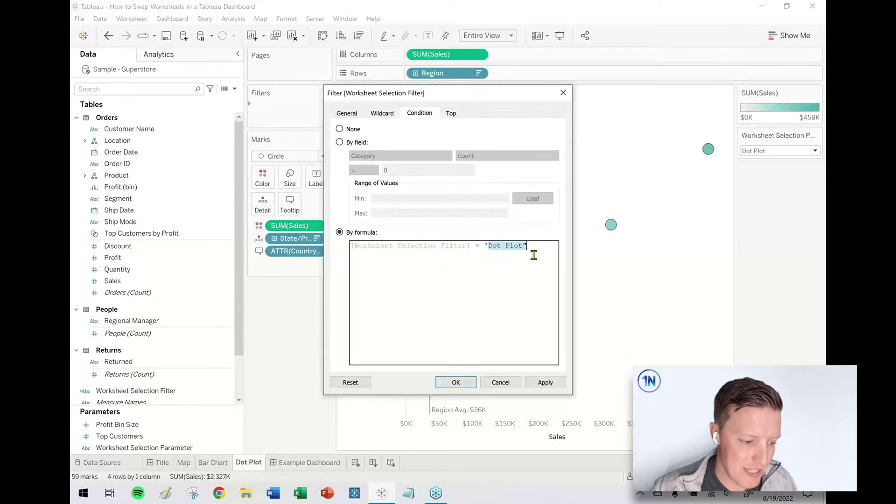
pyautogui.click(534, 254)
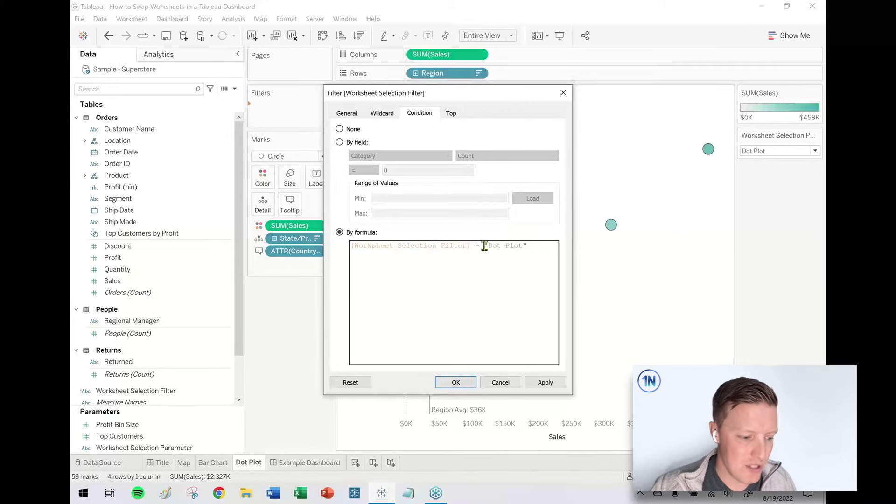
pyautogui.moveTo(484, 246); pyautogui.dragTo(531, 253)
pyautogui.click(531, 253)
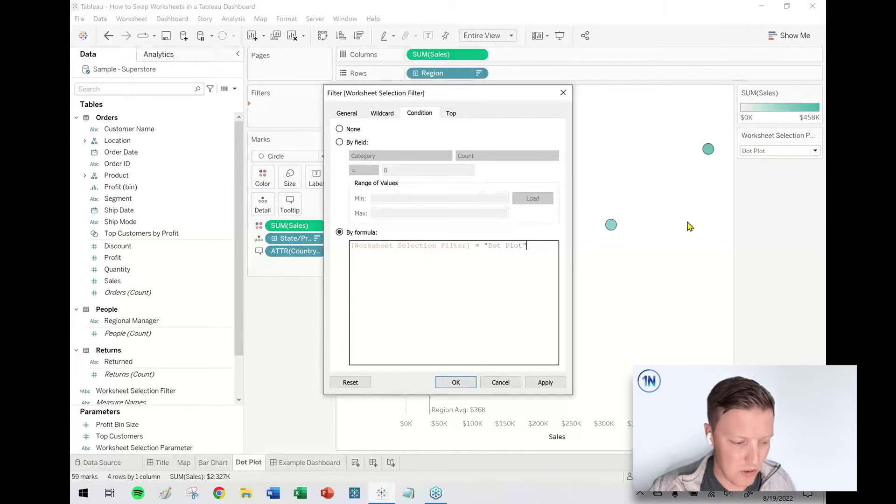
pyautogui.click(456, 383)
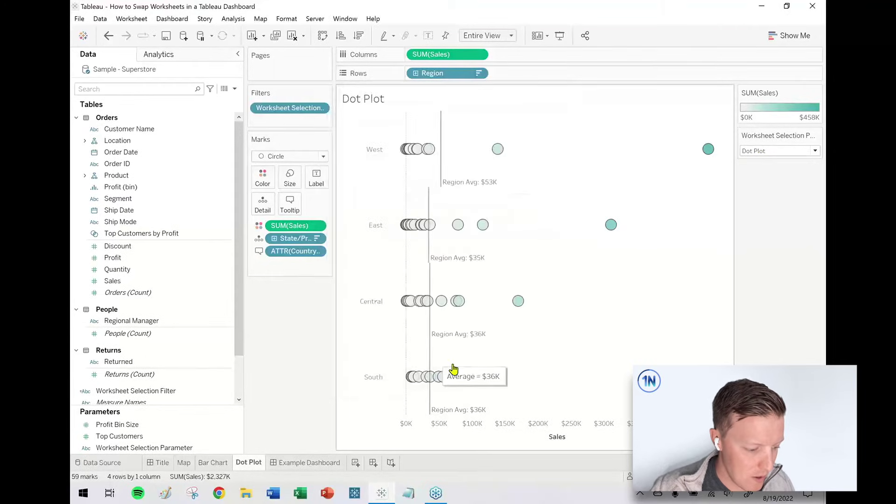
pyautogui.click(313, 465)
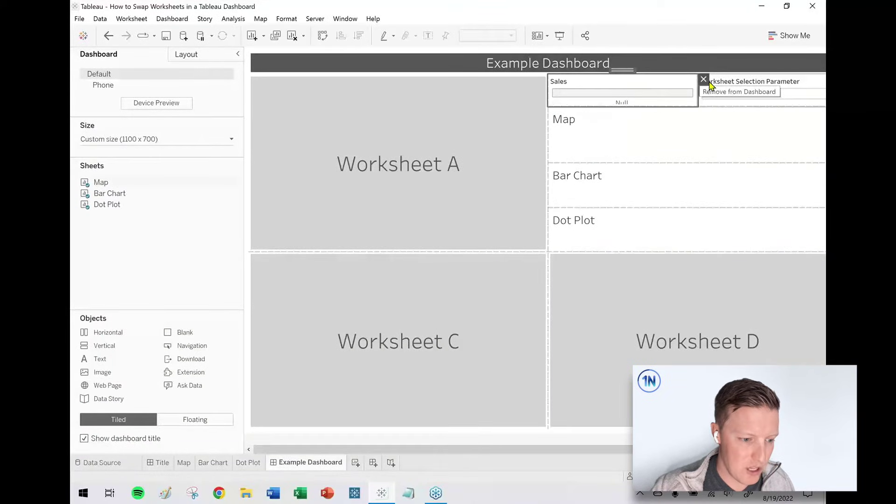
# Remove the Sales legend, resize the Map, Bar Chart and Dot Plot tiles, and select Map
pyautogui.click(695, 77)
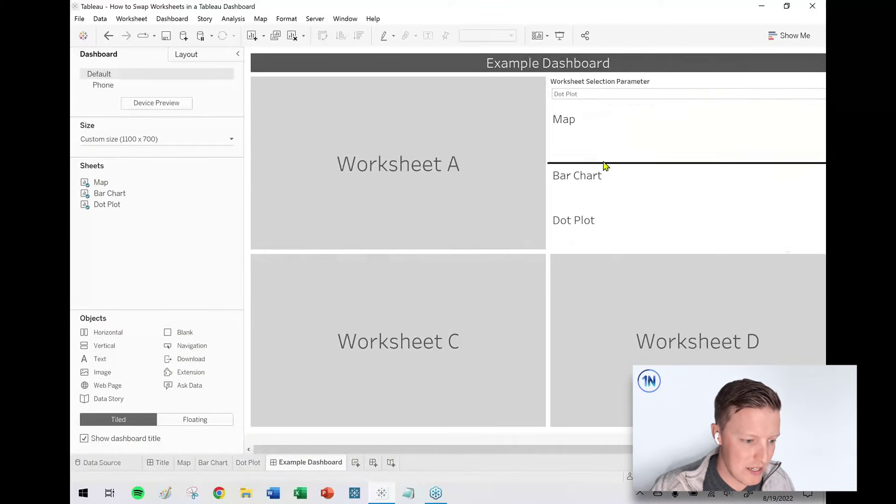
pyautogui.moveTo(603, 163); pyautogui.dragTo(602, 152)
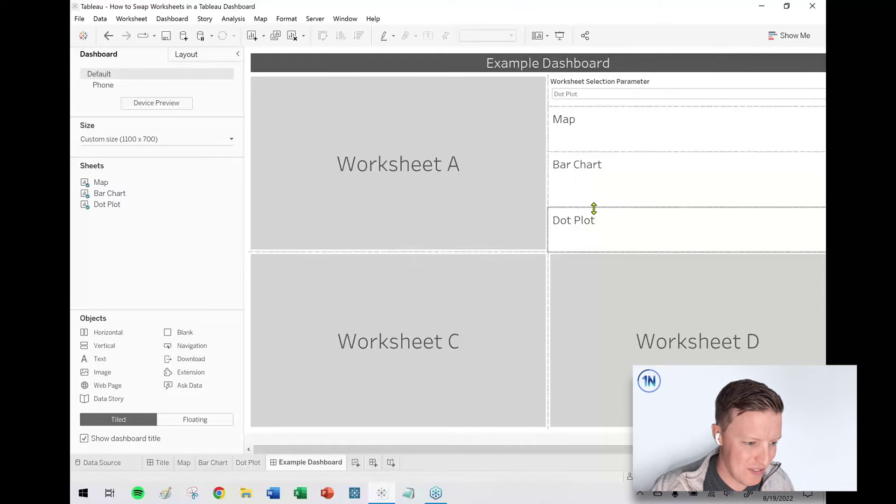
pyautogui.moveTo(594, 209); pyautogui.dragTo(620, 200)
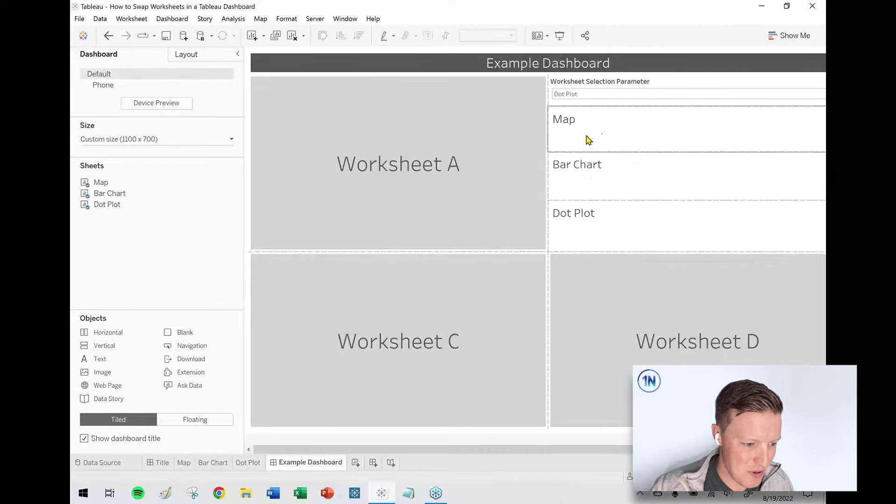
pyautogui.click(588, 95)
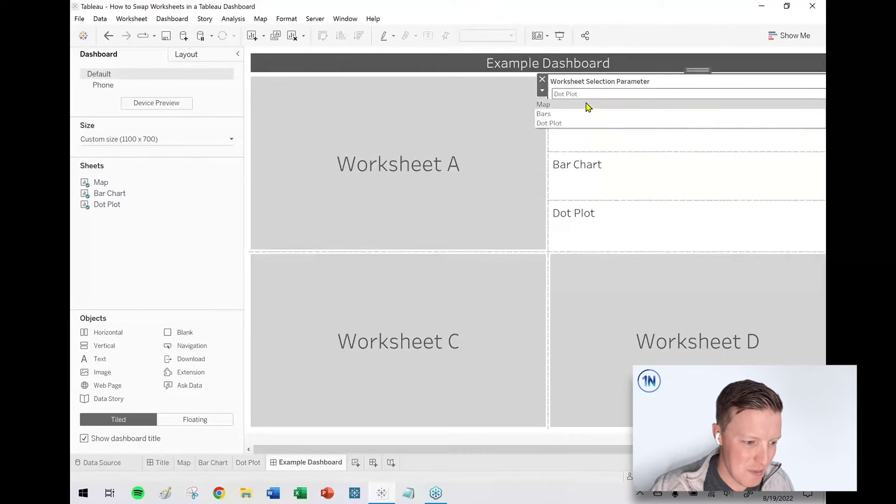
pyautogui.click(587, 105)
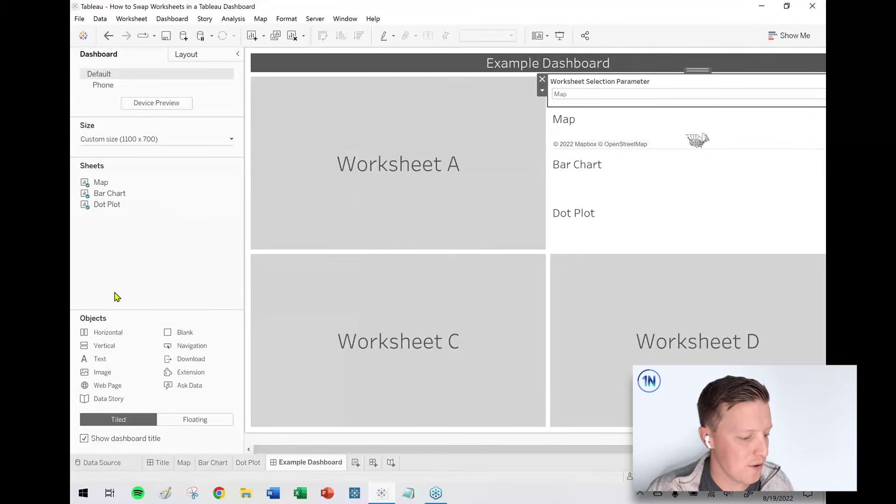
# Add a vertical container and drop the Dot Plot sheet beneath Bar Chart
pyautogui.moveTo(95, 349); pyautogui.dragTo(658, 178)
pyautogui.moveTo(563, 165); pyautogui.dragTo(615, 229)
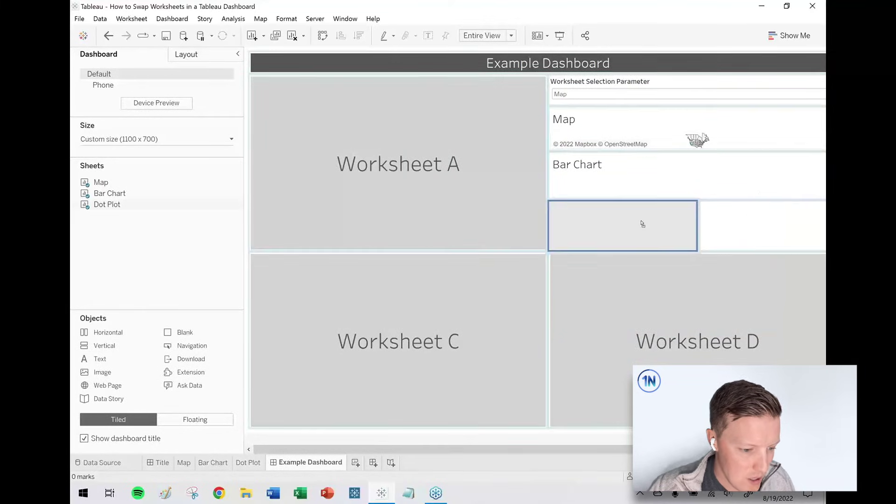
pyautogui.moveTo(595, 218)
pyautogui.mouseDown()
pyautogui.moveTo(510, 201)
pyautogui.moveTo(564, 194)
pyautogui.moveTo(650, 226)
pyautogui.mouseUp()
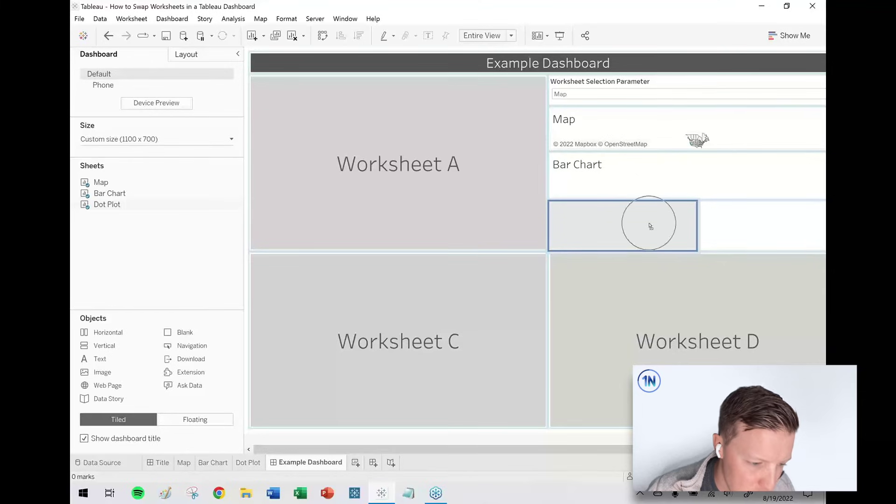
pyautogui.click(718, 201)
pyautogui.moveTo(718, 202); pyautogui.dragTo(675, 228)
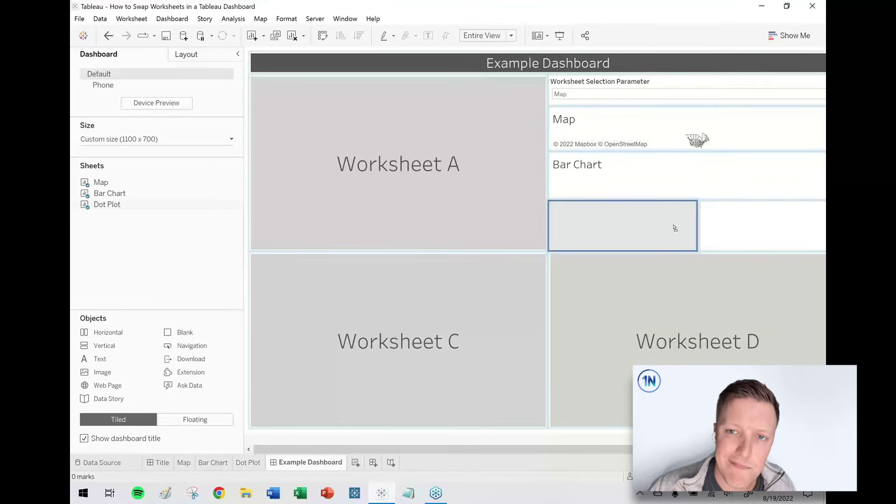
pyautogui.moveTo(673, 225); pyautogui.dragTo(675, 224)
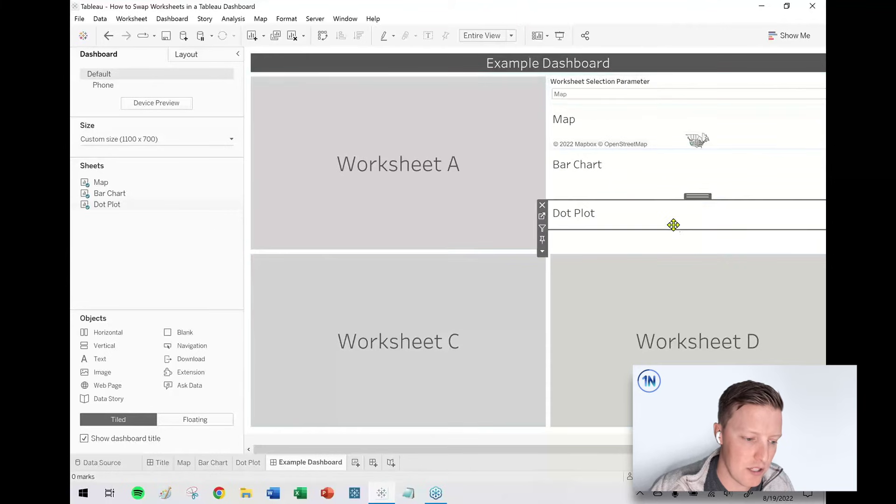
# Move Bar Chart and Map below Dot Plot, and shrink the parameter zone to its dropdown
pyautogui.click(628, 176)
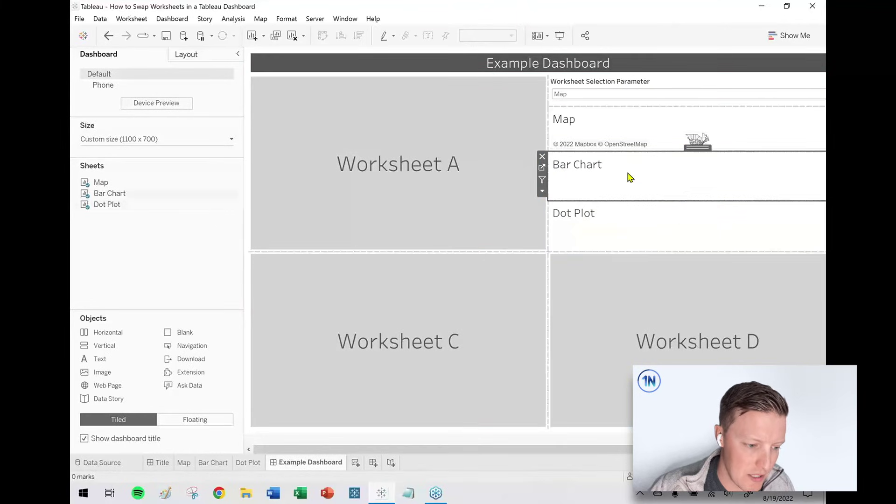
pyautogui.moveTo(696, 146); pyautogui.dragTo(666, 223)
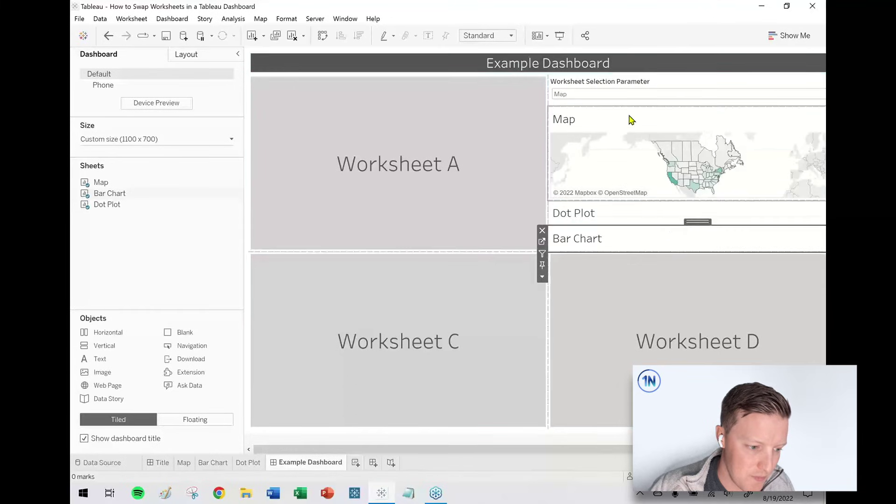
pyautogui.click(651, 117)
pyautogui.moveTo(698, 103); pyautogui.dragTo(672, 231)
pyautogui.click(653, 161)
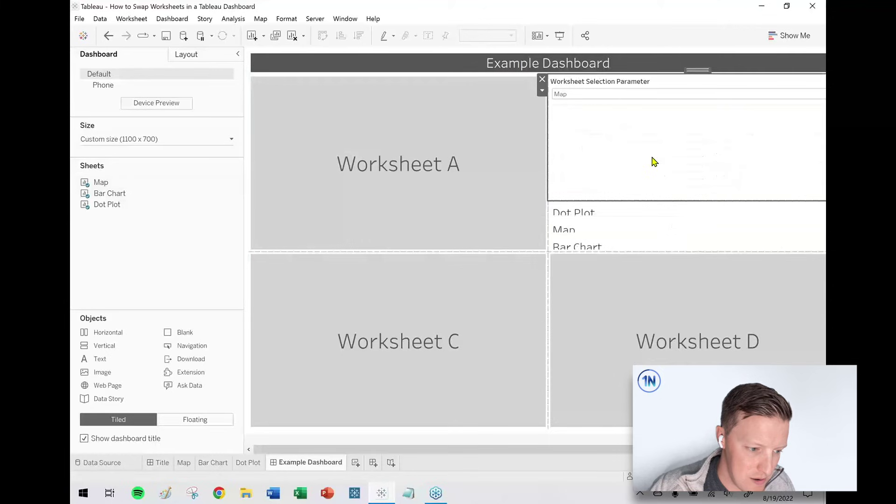
pyautogui.moveTo(643, 198); pyautogui.dragTo(630, 106)
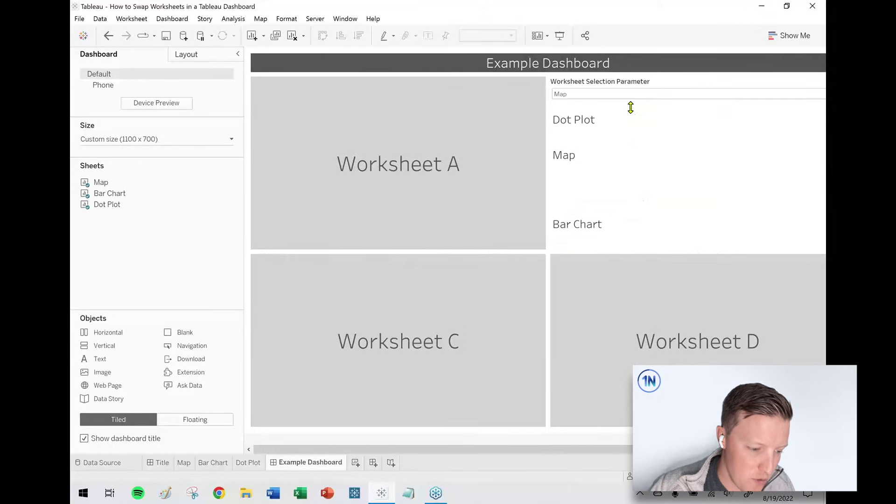
# Move Dot Plot to the bottom so the stack reads Map, Bar Chart, Dot Plot
pyautogui.click(635, 127)
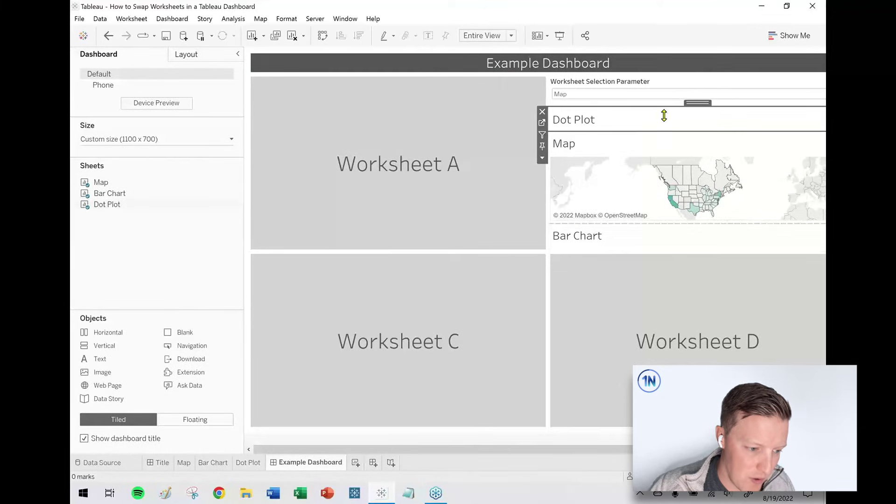
pyautogui.moveTo(692, 102); pyautogui.dragTo(625, 242)
pyautogui.moveTo(695, 219); pyautogui.dragTo(690, 194)
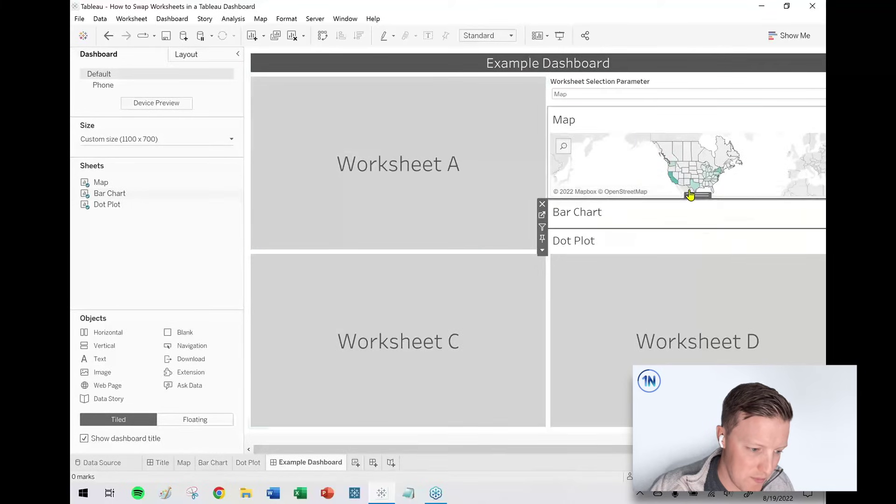
pyautogui.click(591, 94)
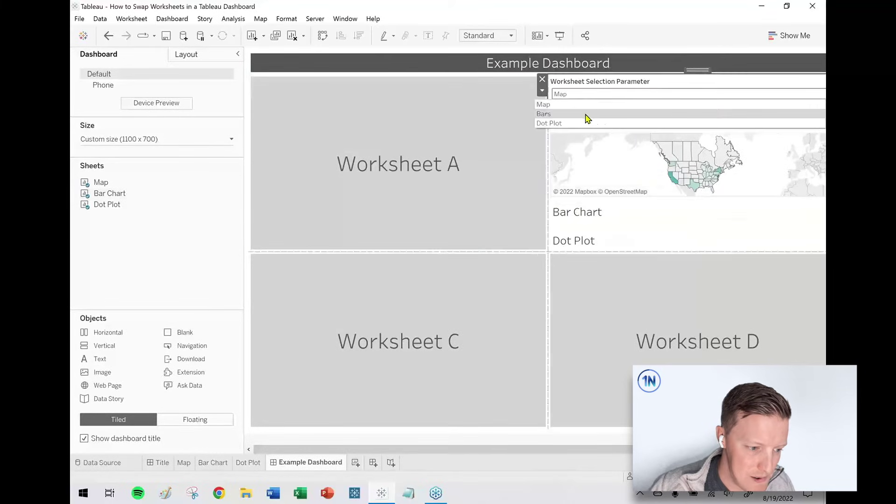
# Test the parameter by switching it to Bars, then to Dot Plot
pyautogui.click(591, 114)
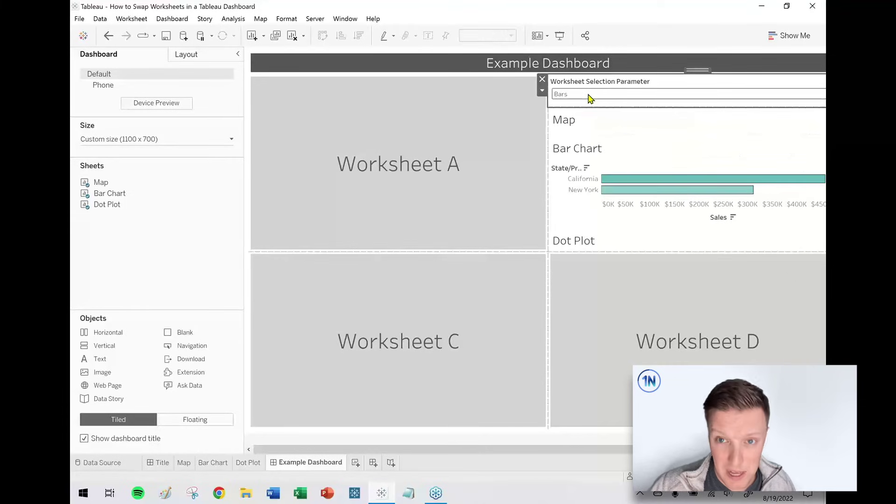
pyautogui.click(590, 96)
pyautogui.click(571, 126)
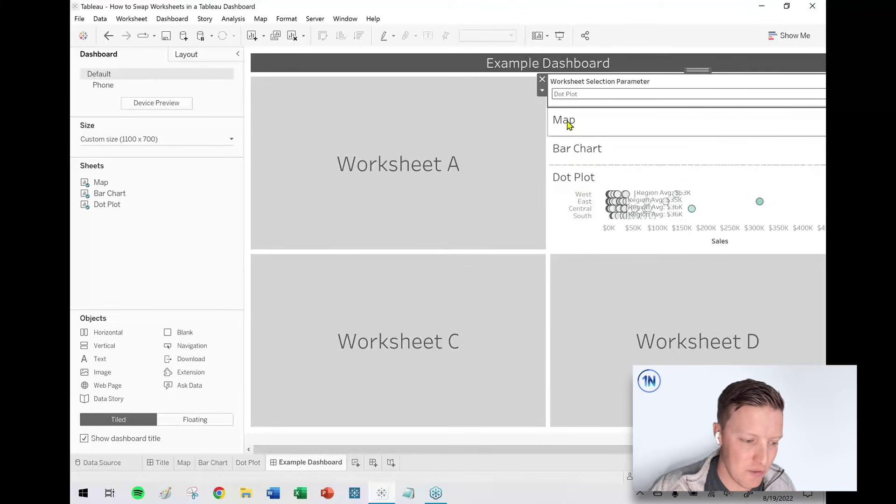
# Hide the titles of the Map, Bar Chart and Dot Plot sheets
pyautogui.click(568, 124)
pyautogui.rightClick(569, 126)
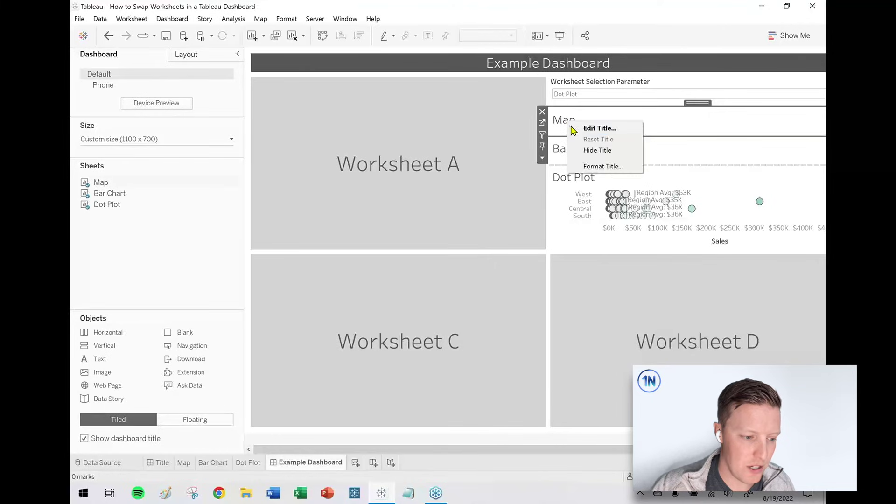
pyautogui.click(589, 151)
pyautogui.rightClick(588, 123)
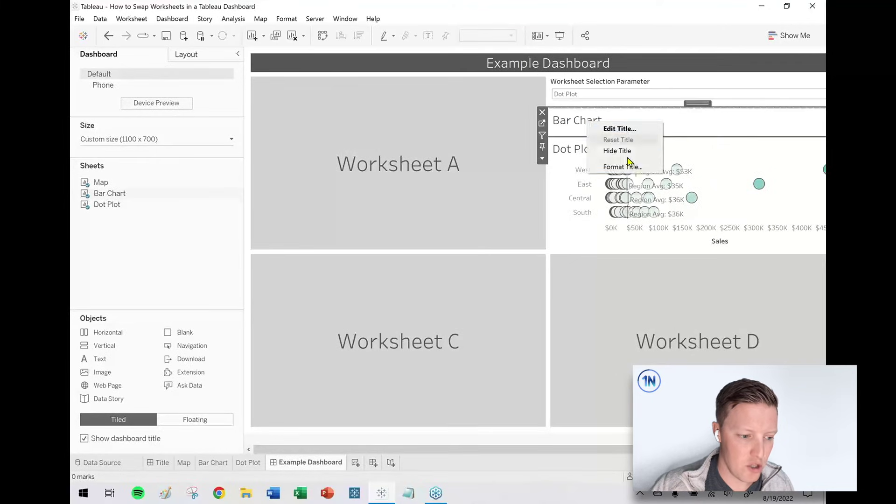
pyautogui.click(634, 152)
pyautogui.rightClick(581, 127)
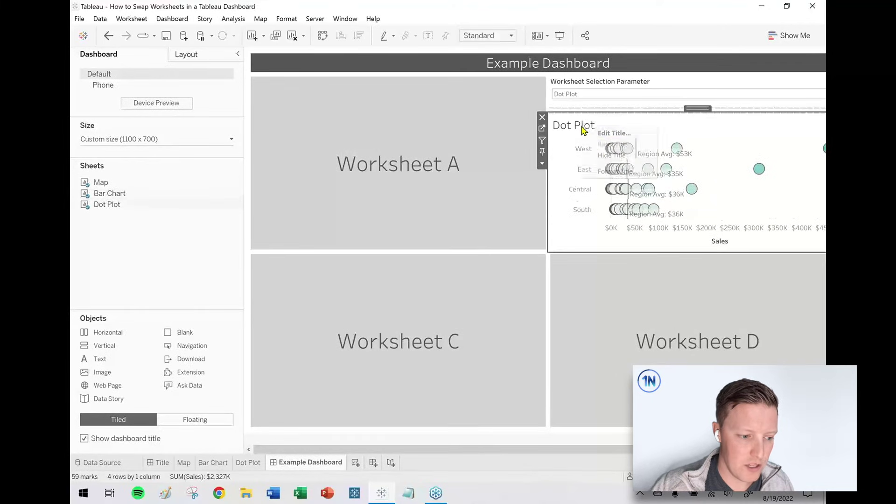
pyautogui.click(606, 156)
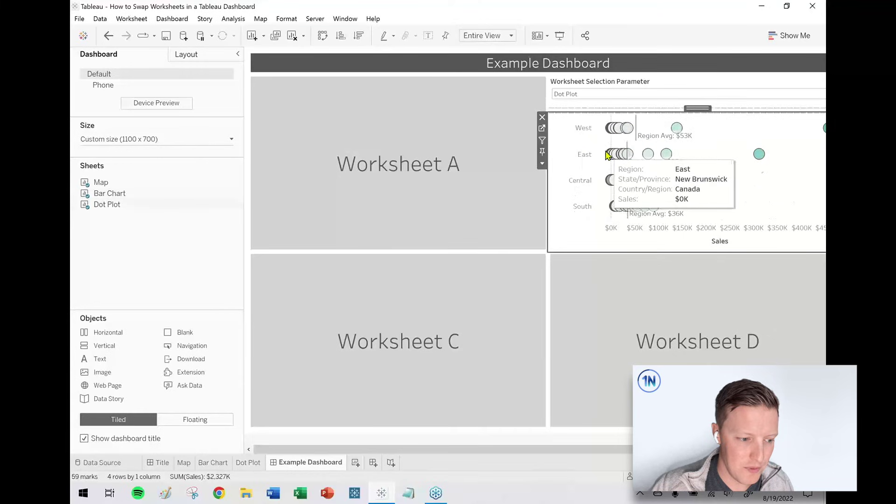
# Set the parameter back to Map and adjust the parameter area's height
pyautogui.click(608, 98)
pyautogui.click(592, 106)
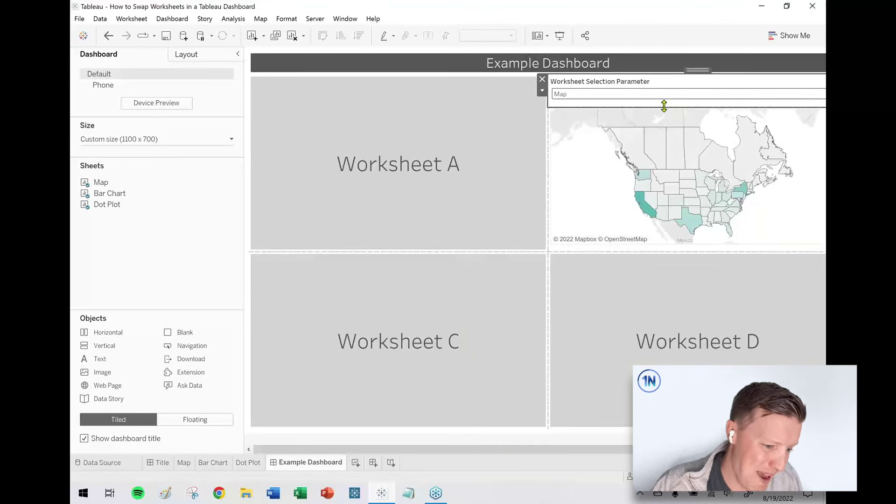
pyautogui.moveTo(663, 105); pyautogui.dragTo(666, 104)
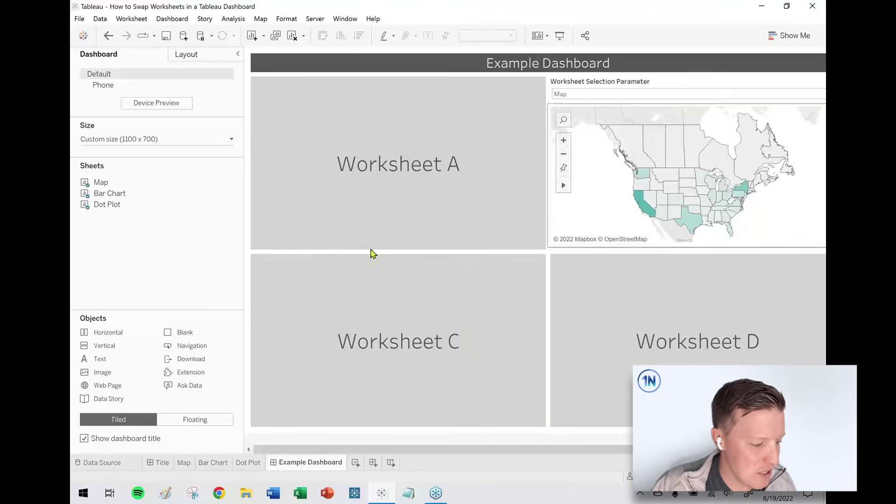
# Add a text heading 'Sales by State (<Parameters.Worksheet Selection Parameter>)' above the chart
pyautogui.moveTo(99, 364); pyautogui.dragTo(599, 98)
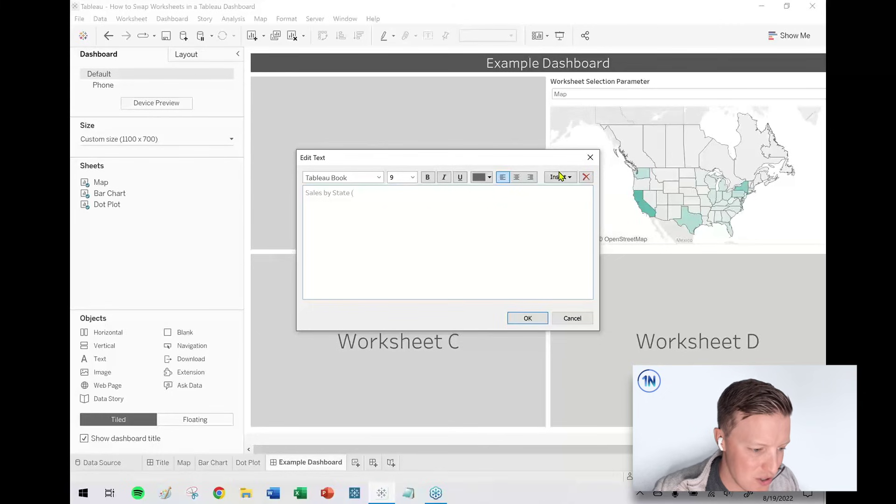
pyautogui.click(561, 176)
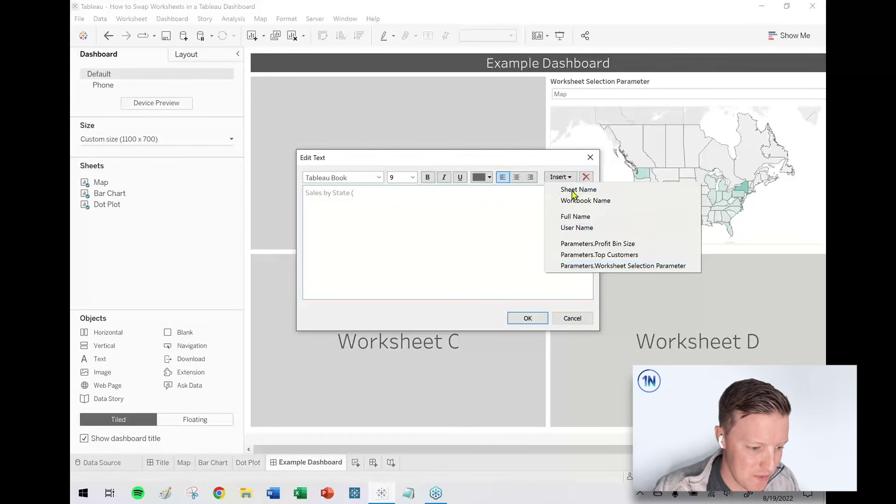
pyautogui.click(629, 267)
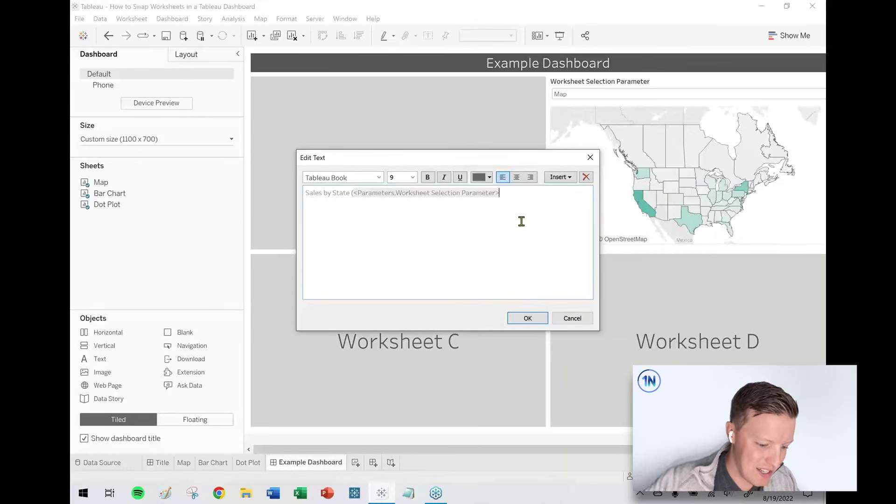
pyautogui.write(')')
# Format the heading text grey at size 15 and confirm it
pyautogui.hotkey('ctrl', 'a')
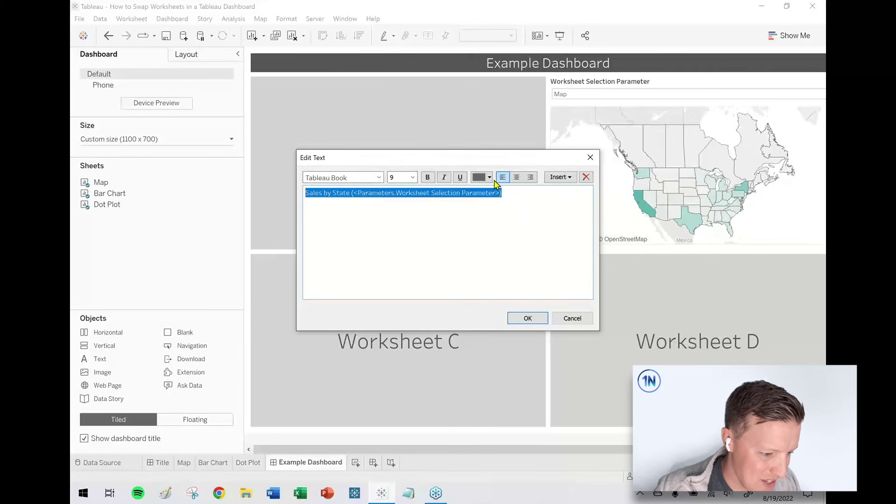
pyautogui.click(485, 179)
pyautogui.click(482, 217)
pyautogui.click(413, 178)
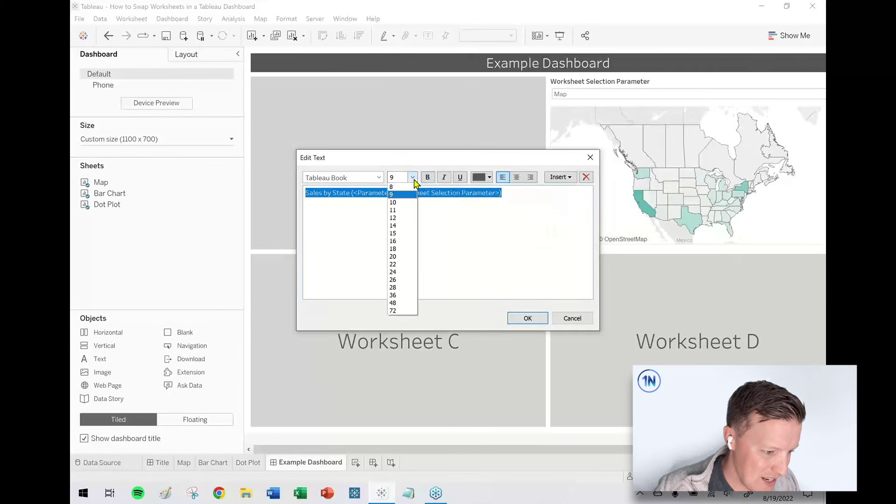
pyautogui.click(400, 229)
pyautogui.click(526, 317)
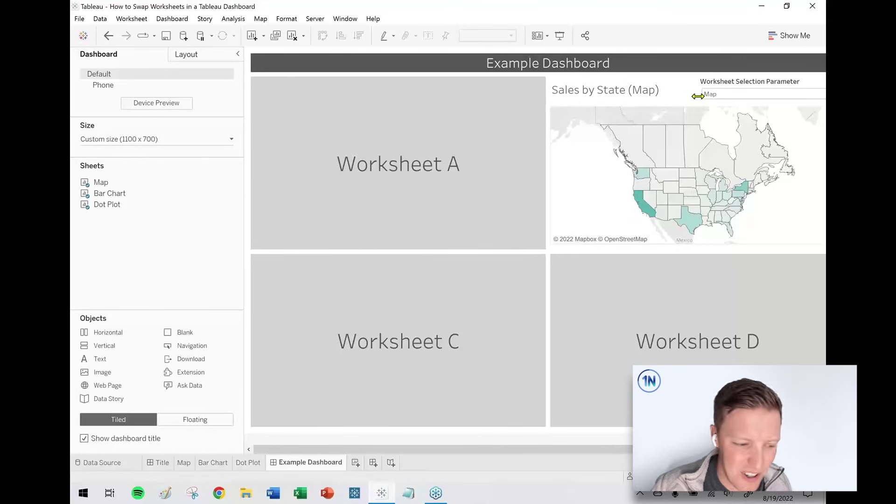
pyautogui.click(725, 96)
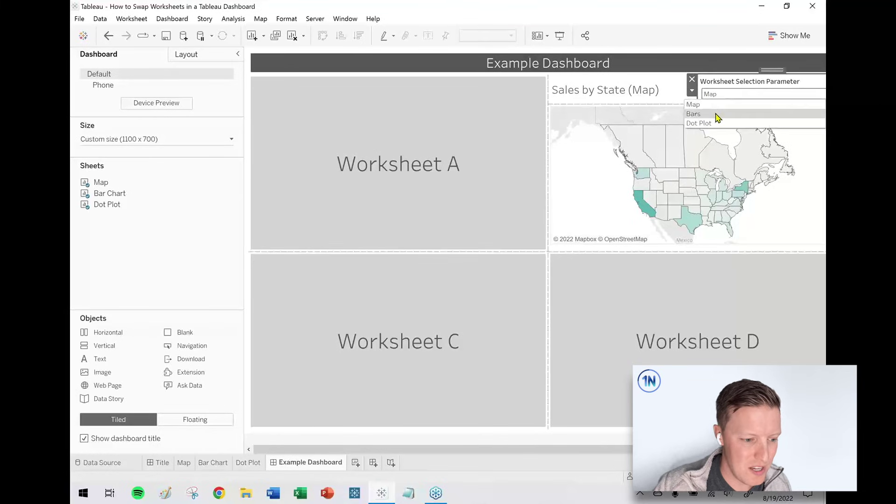
pyautogui.click(716, 114)
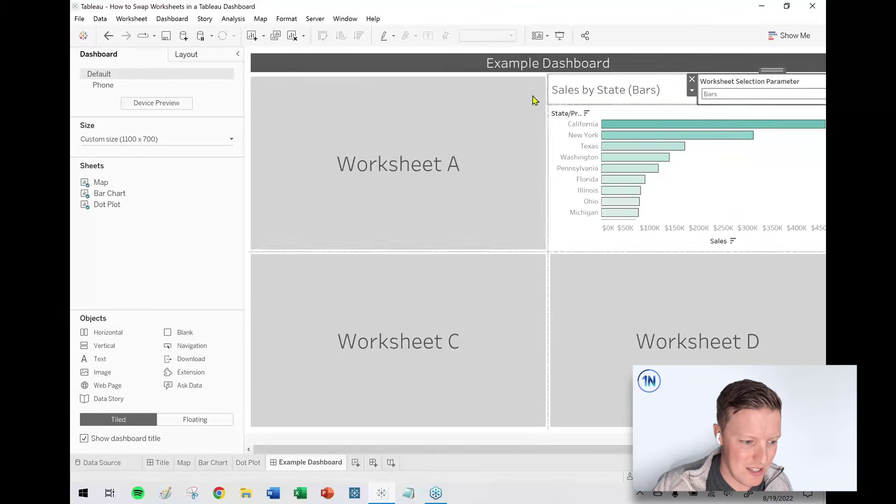
pyautogui.click(760, 94)
pyautogui.click(743, 123)
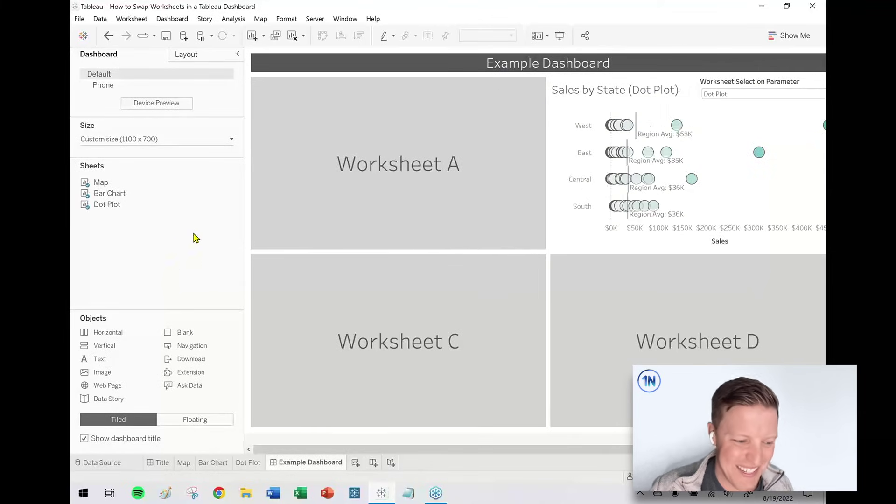
pyautogui.click(759, 93)
pyautogui.click(751, 105)
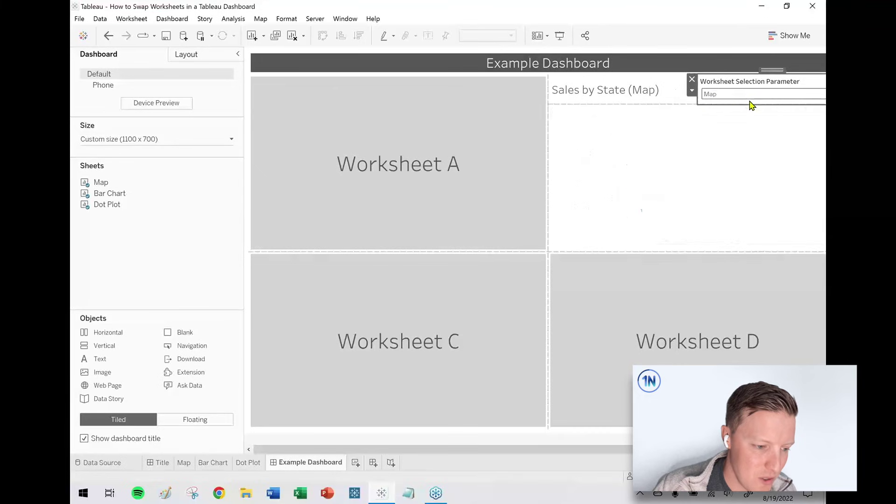